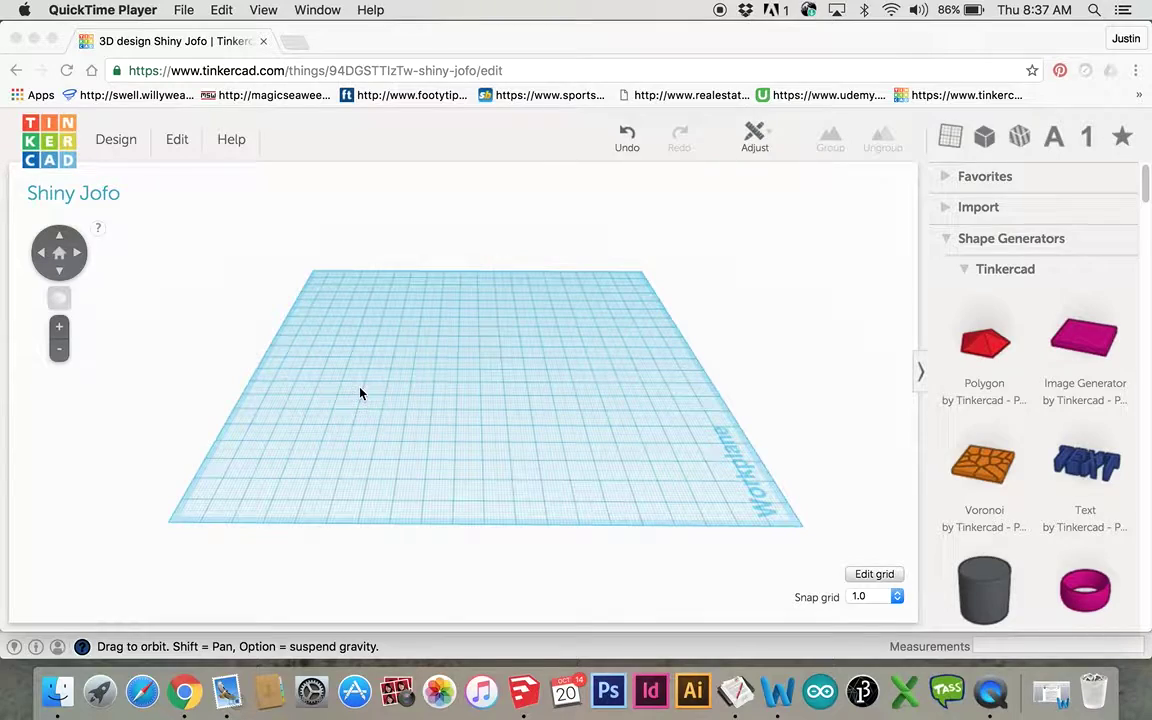
Step: Place a box near the workplane centre and resize it to about 80 by 45 mm
scroll(584, 345, up, 3)
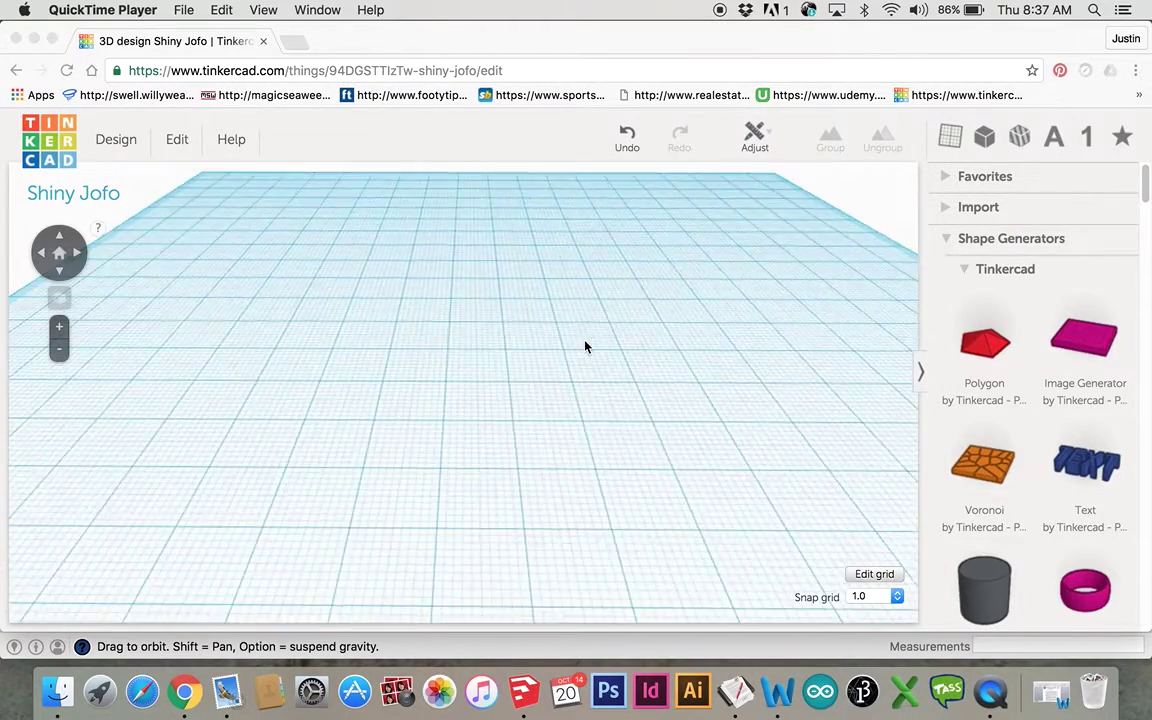
scroll(584, 345, down, 3)
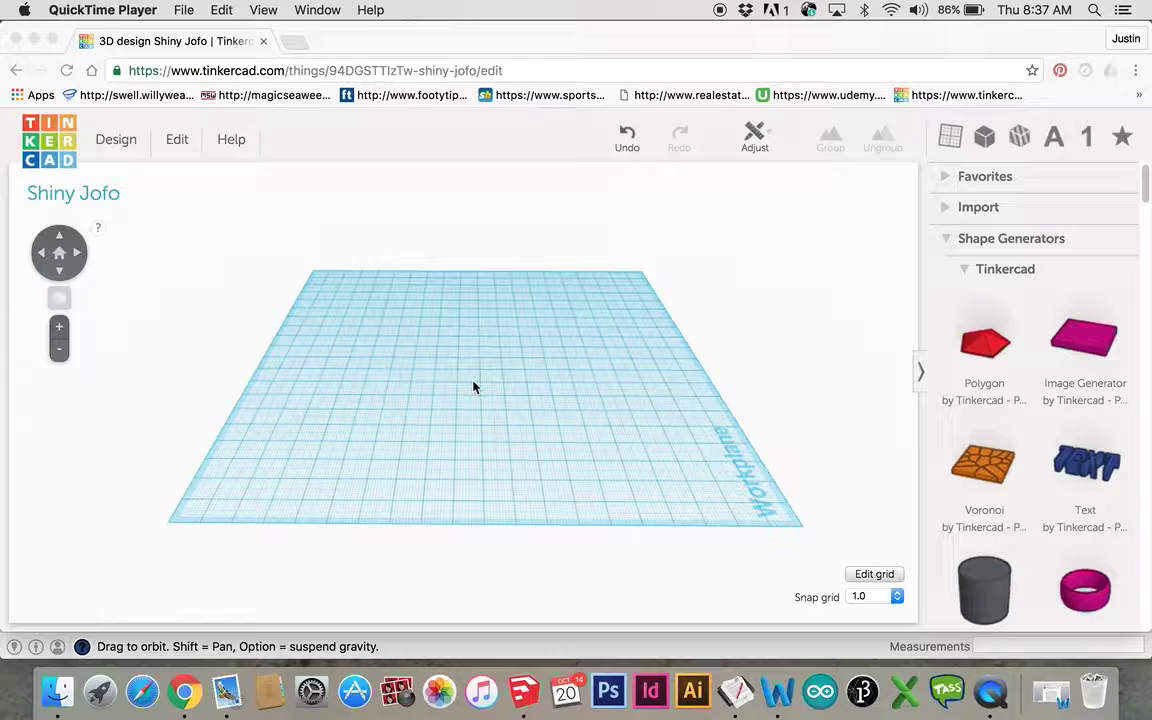
scroll(459, 388, up, 5)
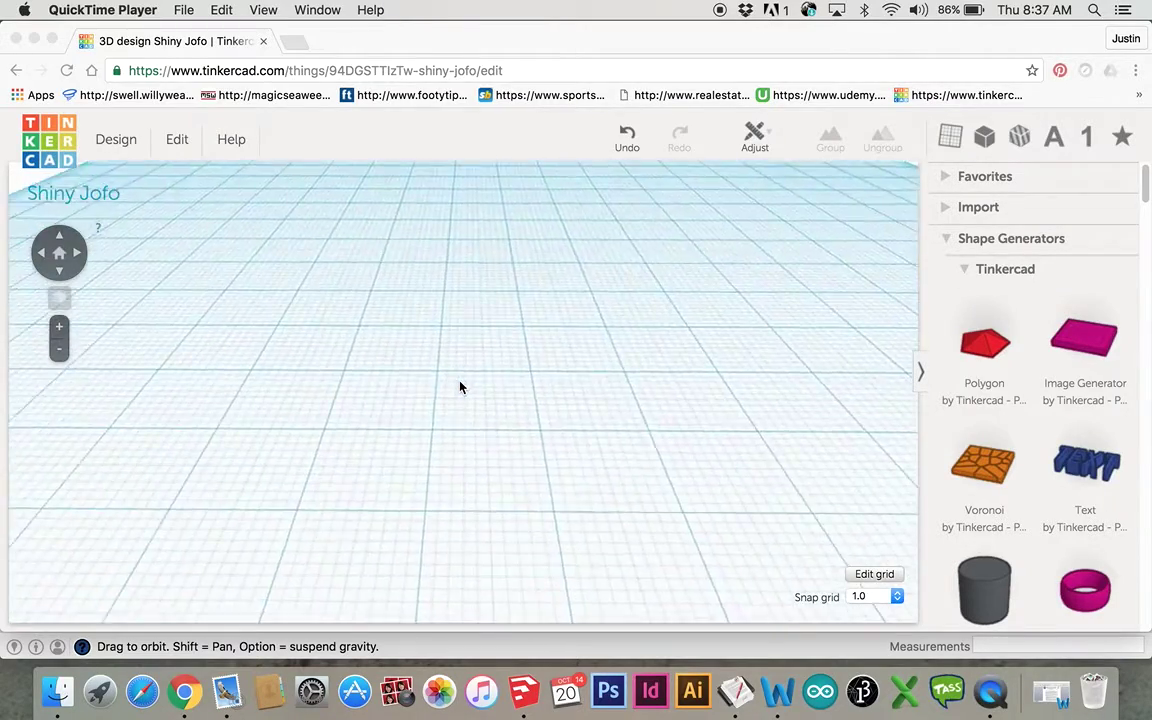
scroll(460, 387, down, 3)
scroll(460, 387, up, 4)
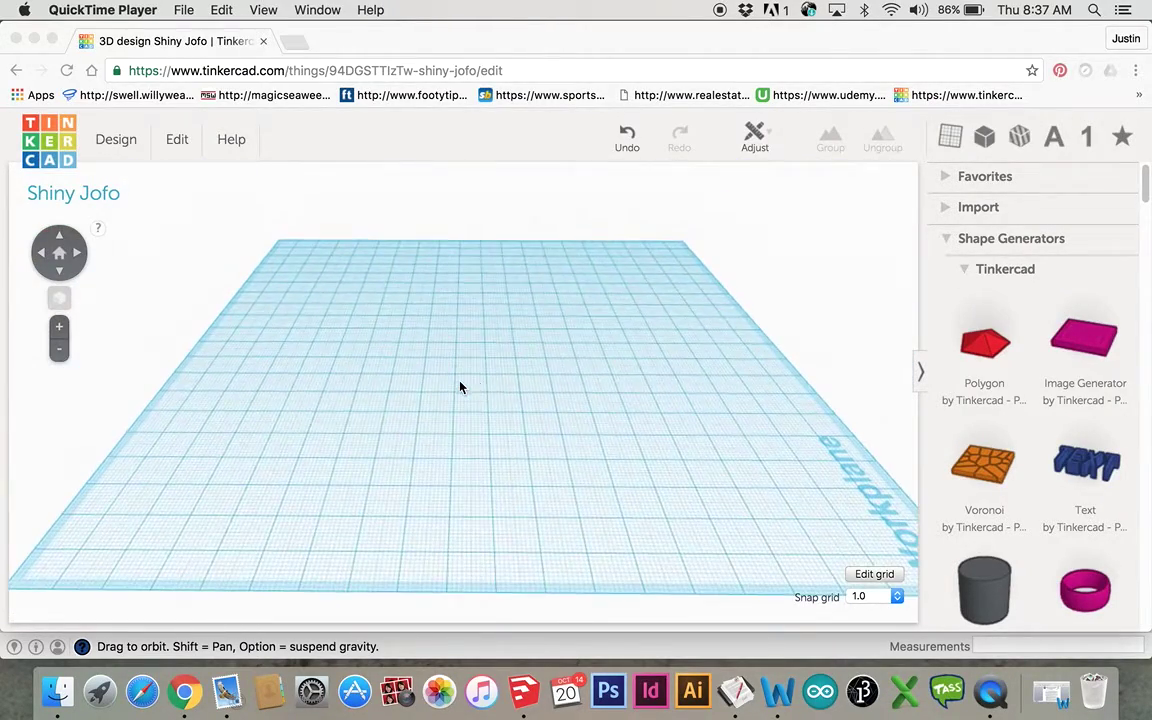
click(619, 365)
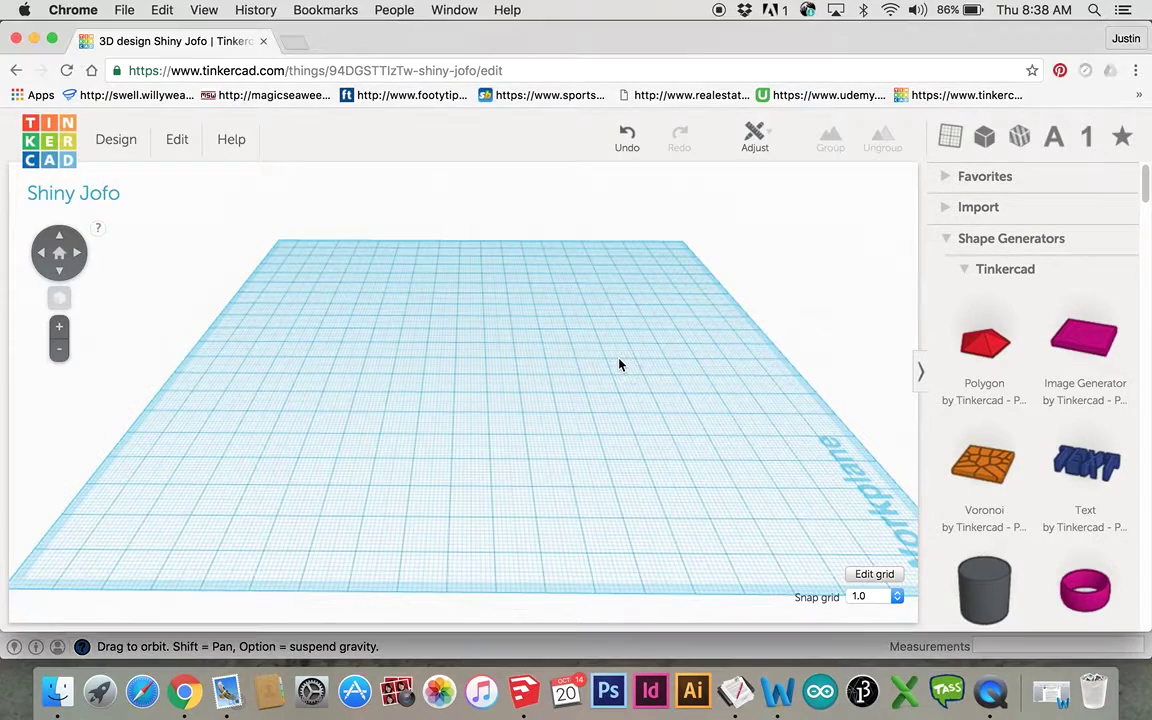
shift+drag(619, 364, 476, 370)
right_drag(476, 370, 602, 363)
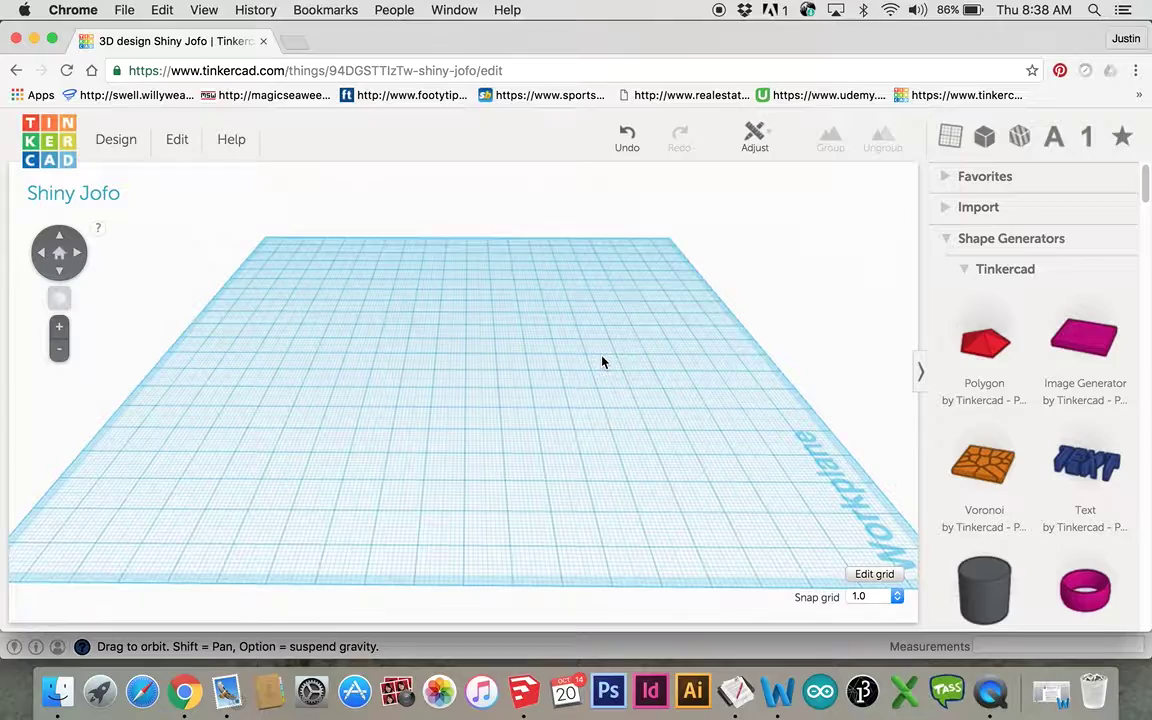
scroll(554, 395, up, 2)
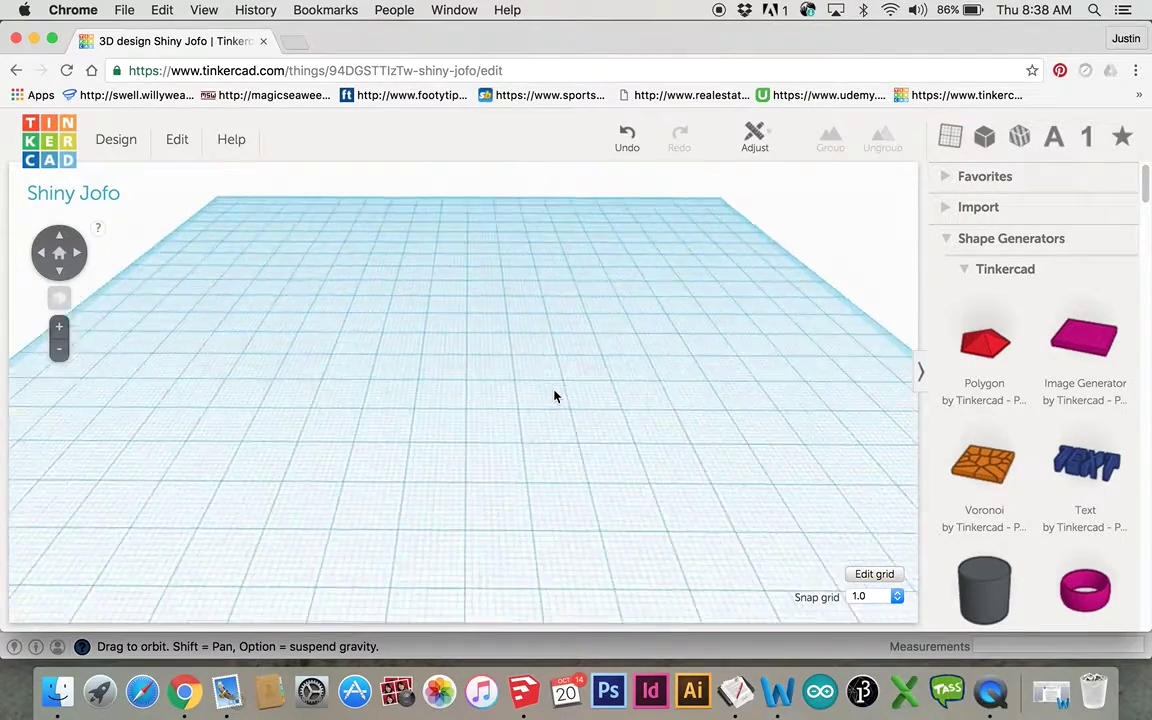
scroll(553, 393, down, 4)
mouse_move(561, 393)
right_down()
mouse_move(442, 357)
mouse_move(424, 334)
mouse_move(489, 298)
mouse_move(568, 374)
right_up()
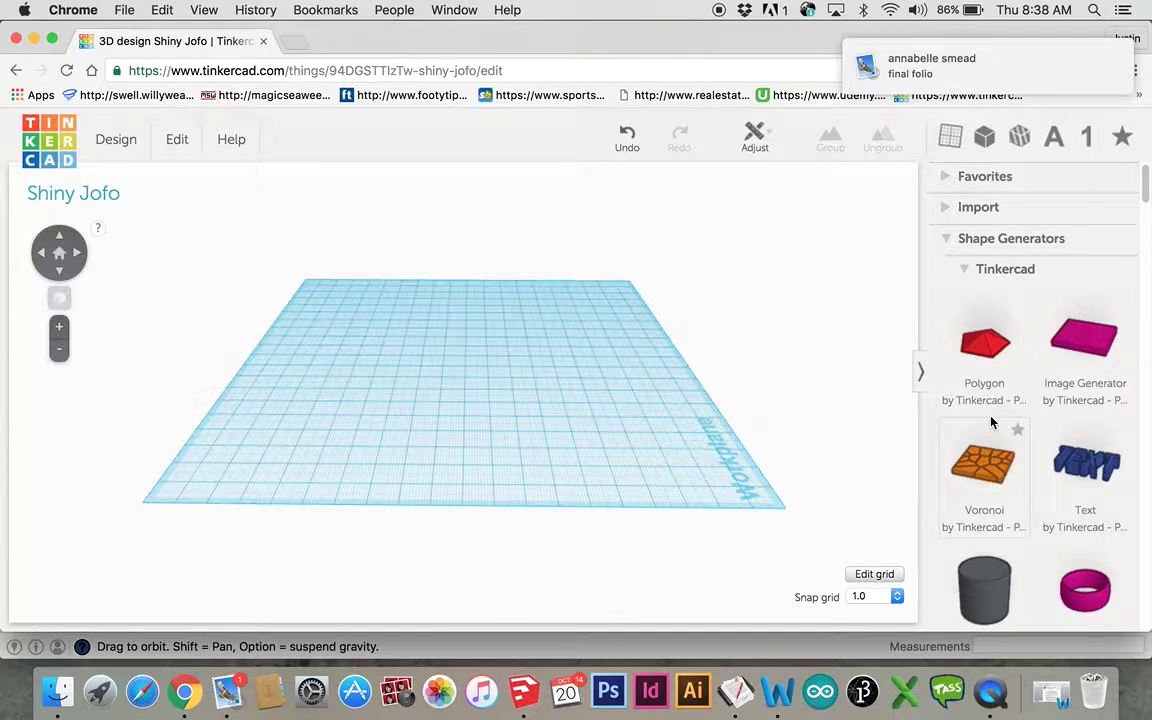
scroll(992, 423, down, 5)
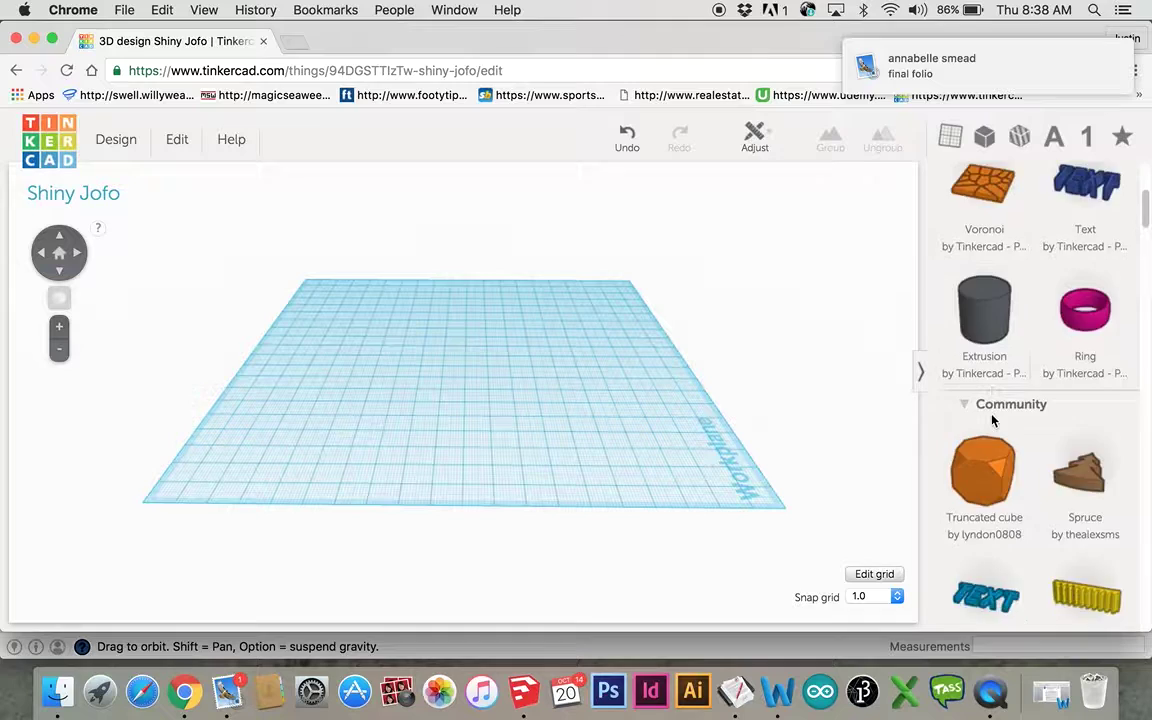
scroll(992, 420, down, 2)
scroll(992, 420, up, 7)
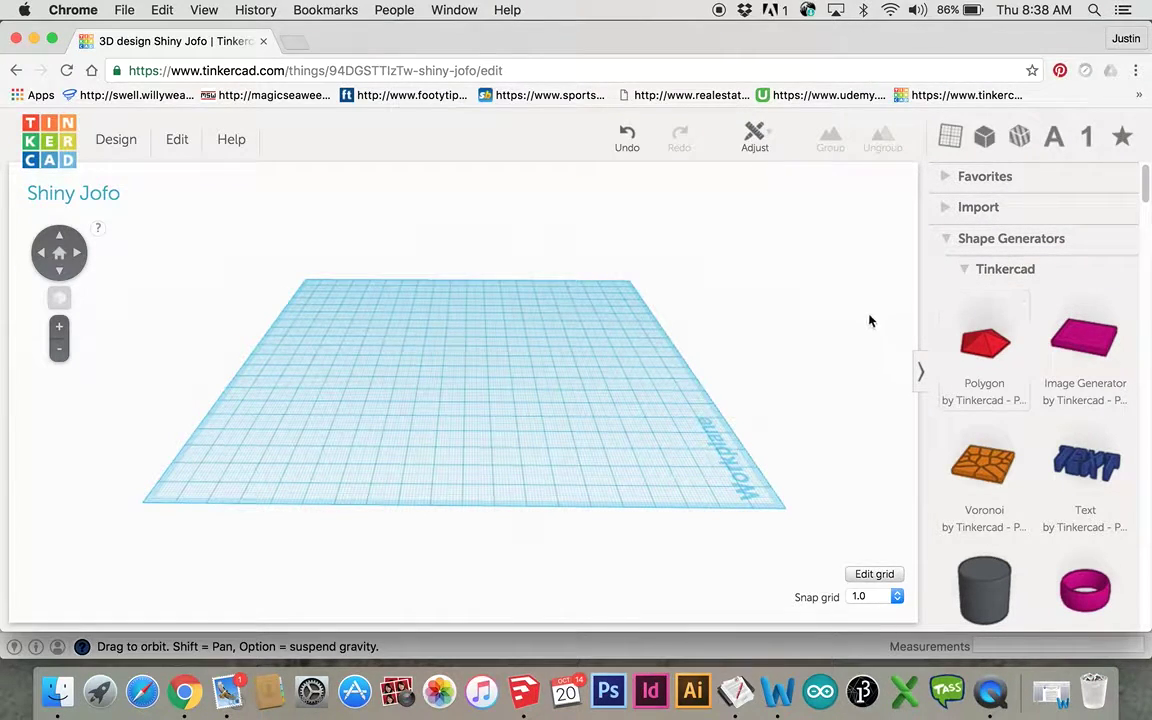
scroll(874, 350, down, 5)
scroll(875, 348, up, 5)
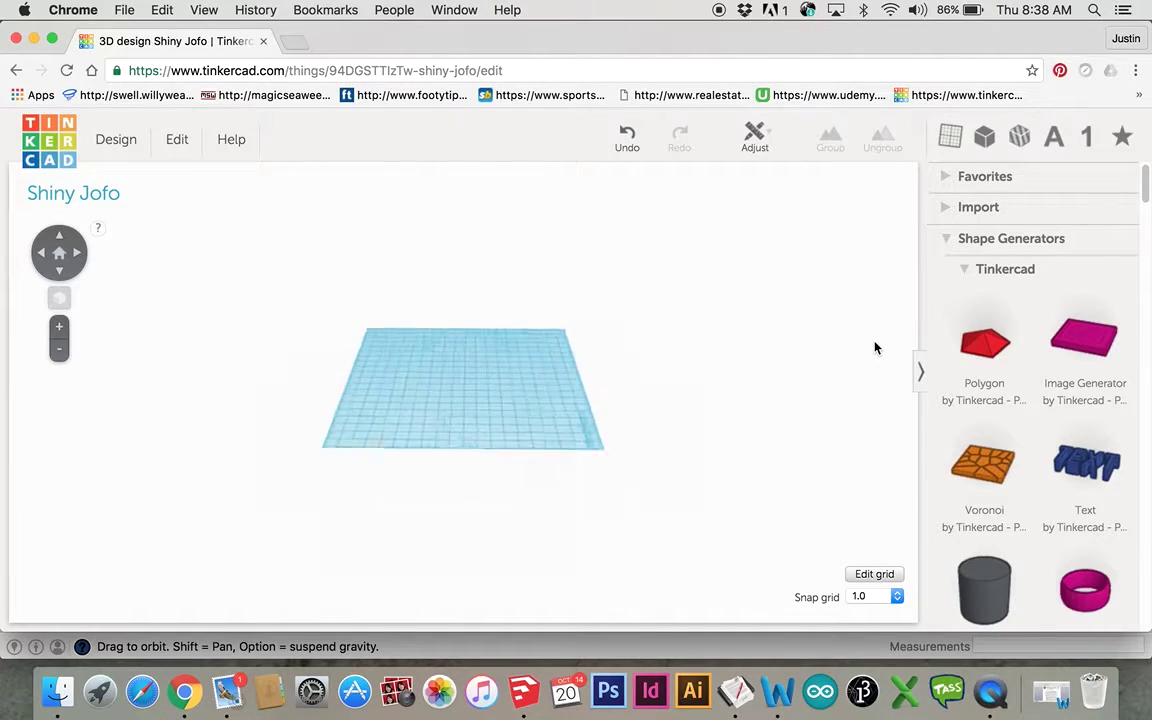
scroll(874, 348, up, 4)
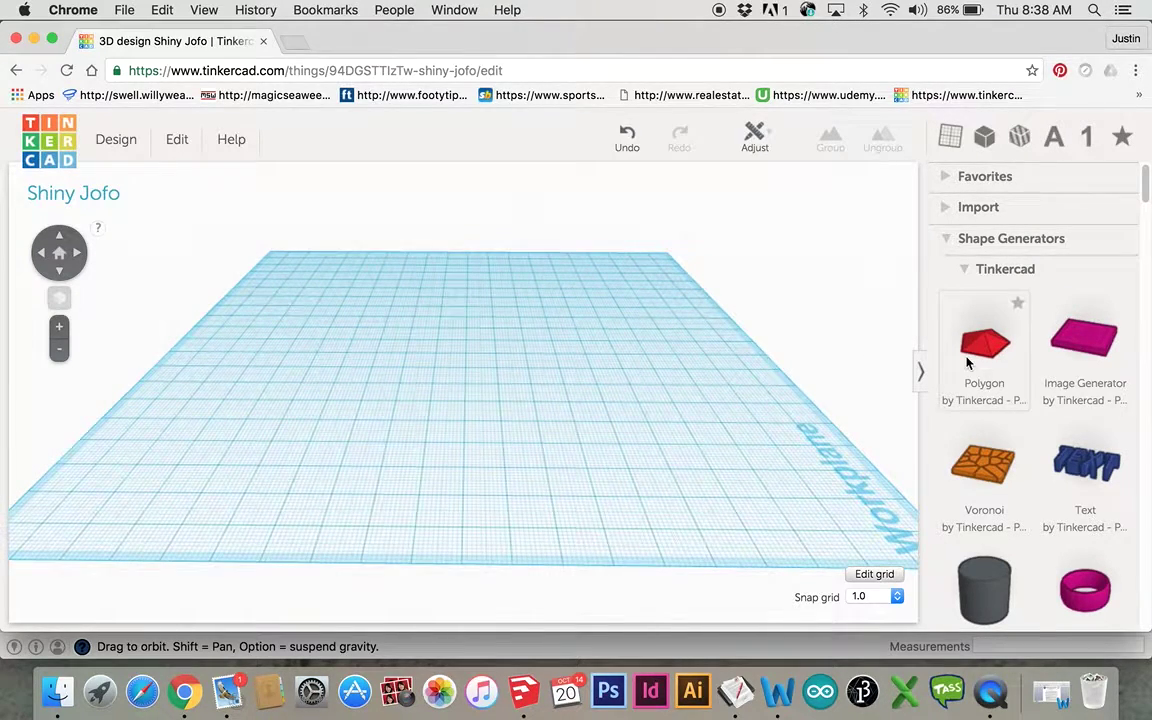
scroll(985, 372, down, 4)
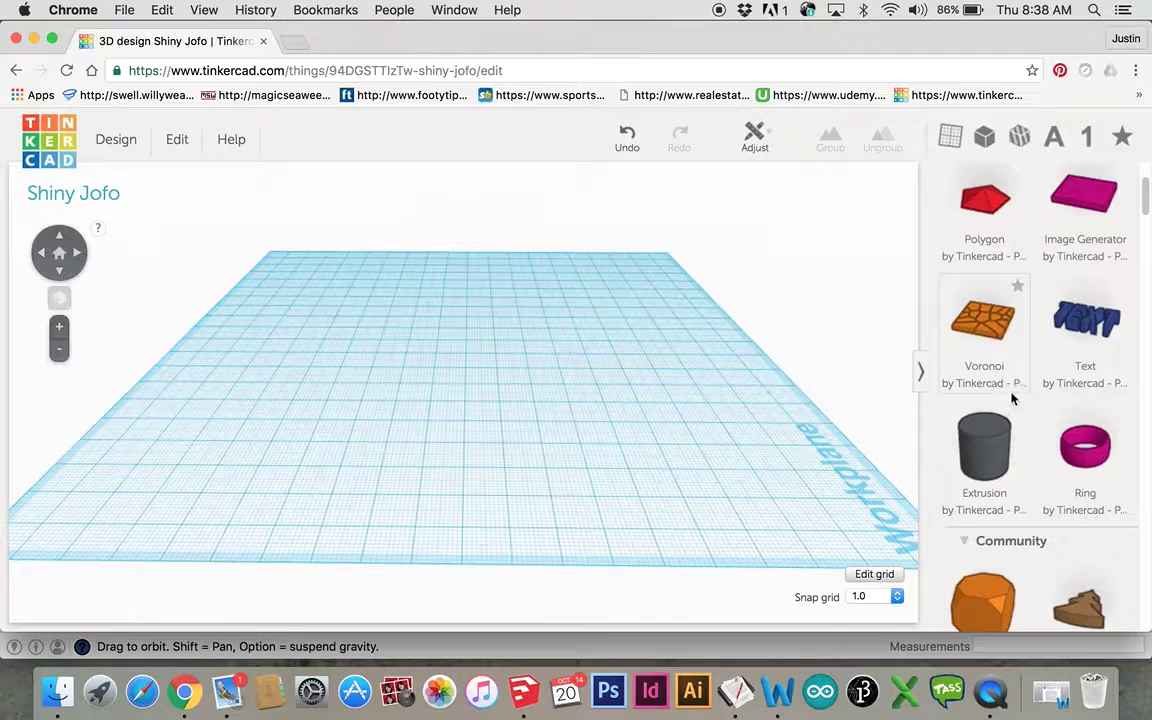
scroll(1013, 398, down, 1)
scroll(1042, 418, down, 10)
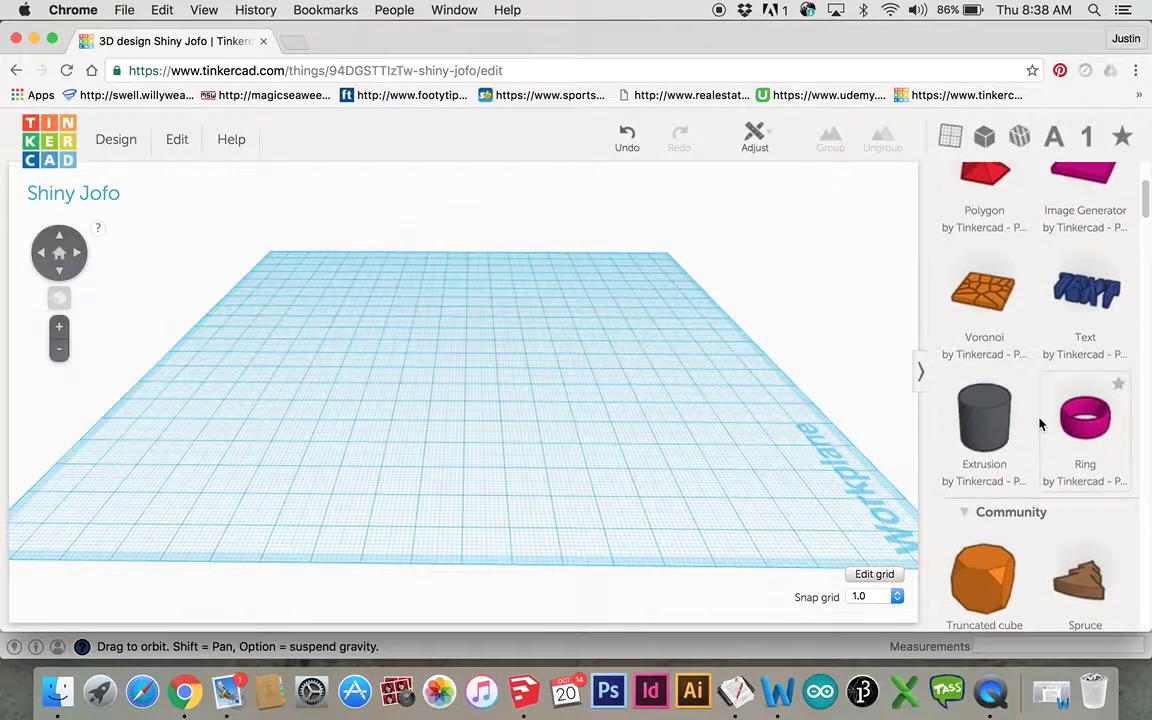
scroll(1040, 420, down, 8)
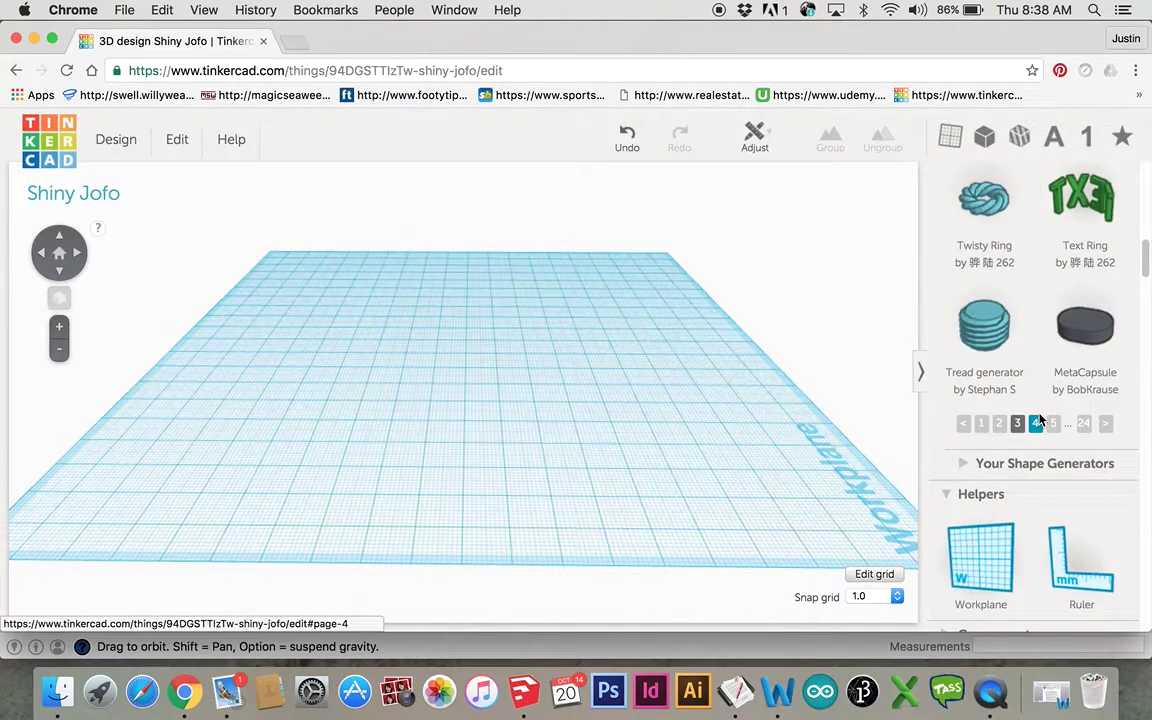
drag(980, 552, 665, 457)
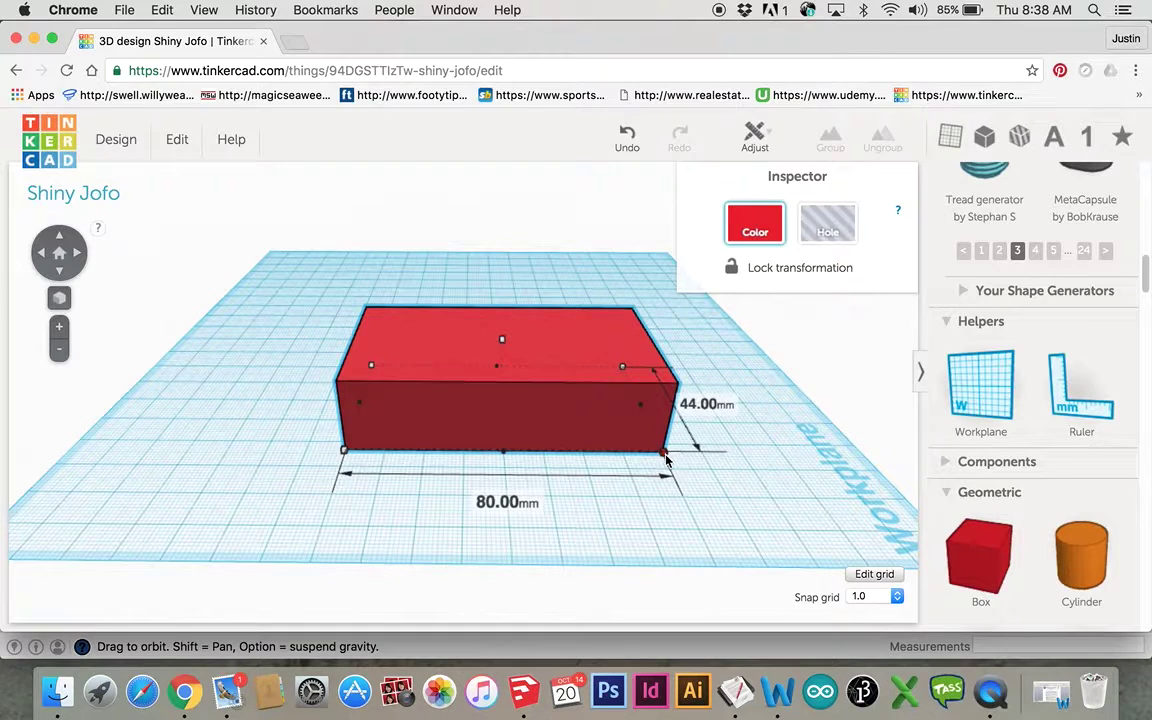
drag(667, 459, 669, 461)
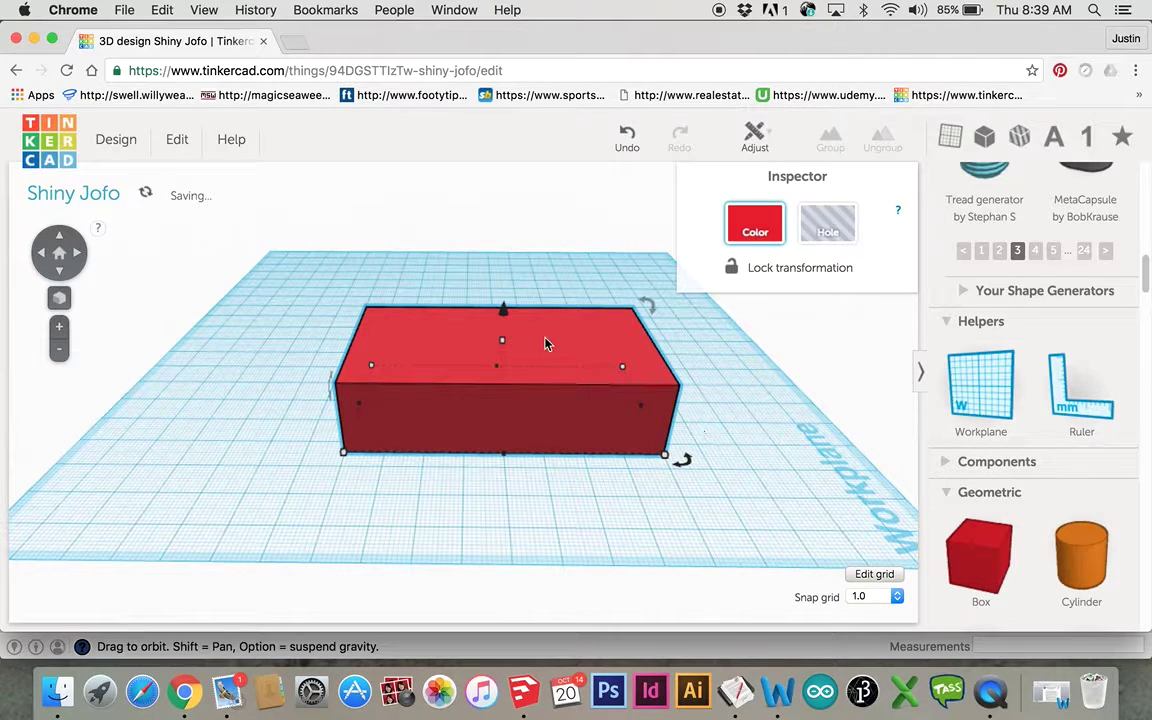
Step: Flatten the box to a 4 mm thin plate and colour it blue
drag(501, 342, 501, 404)
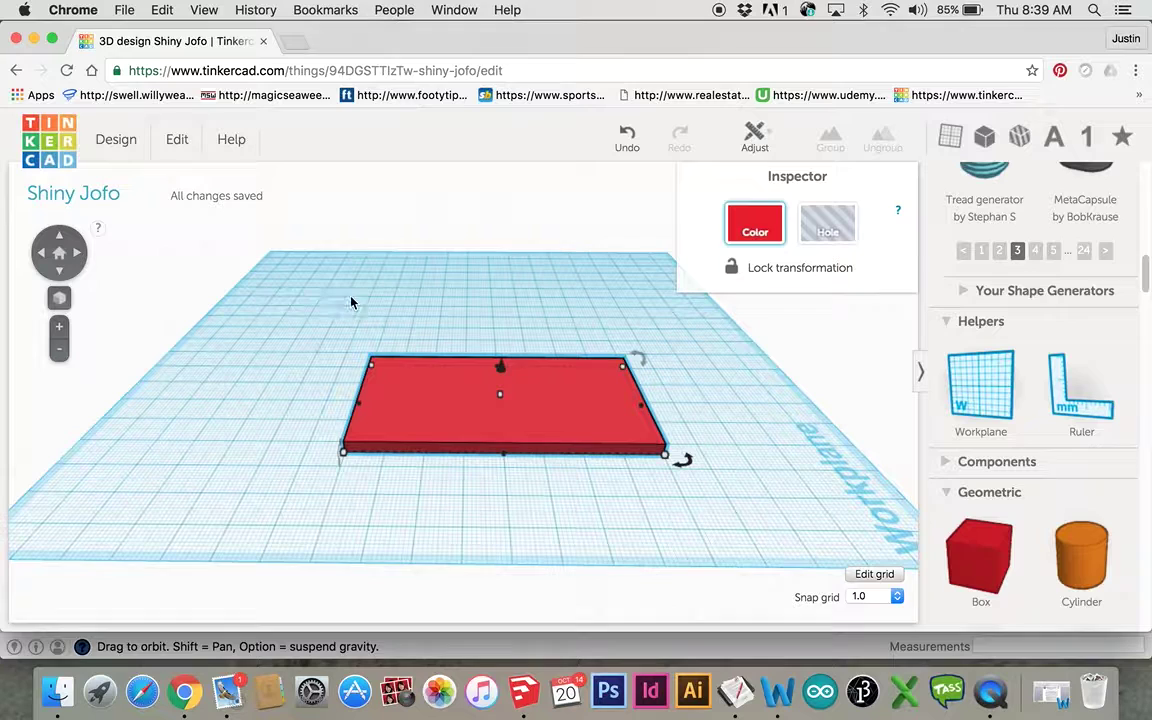
click(755, 225)
click(735, 371)
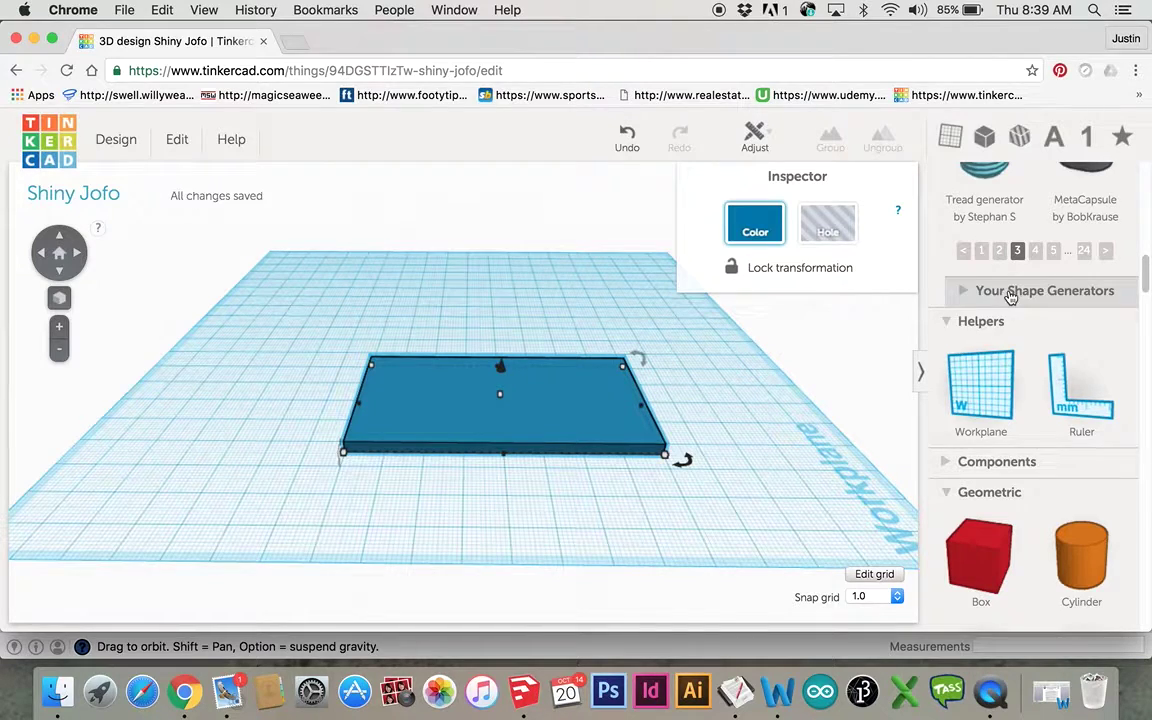
Step: Place a Custom Font Text reading CS4HS with 23 mm type size and 2.33 mm extrude height
scroll(1010, 292, up, 10)
scroll(1010, 296, down, 1)
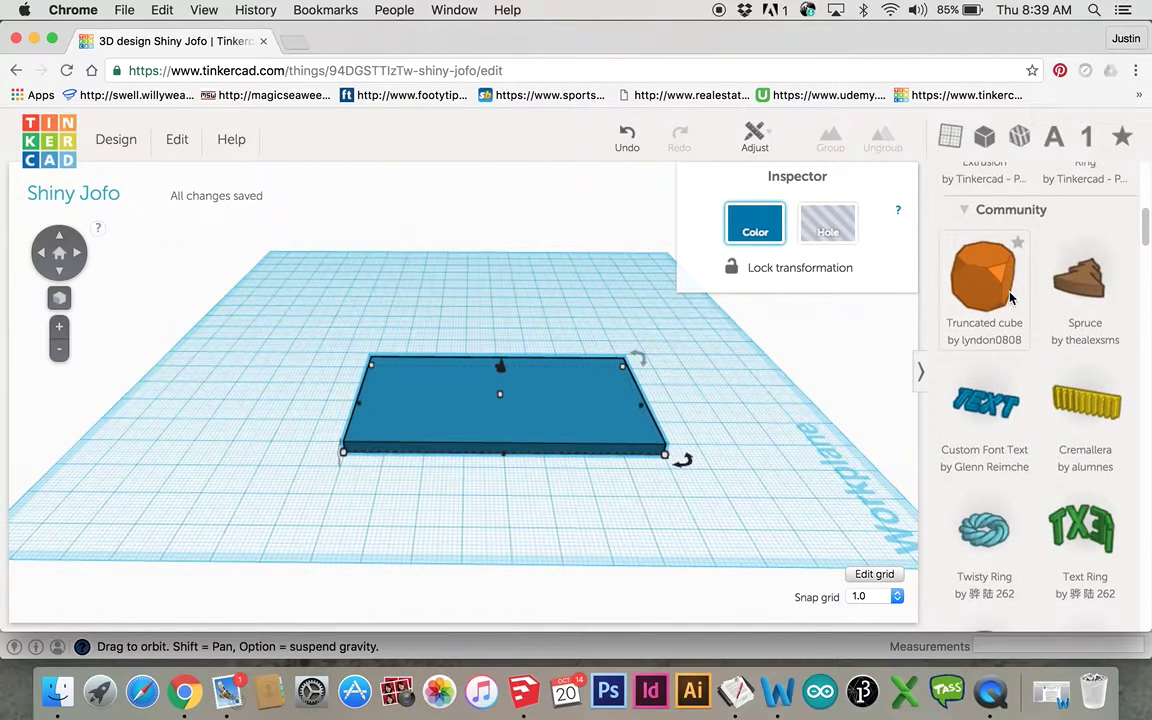
drag(985, 404, 508, 336)
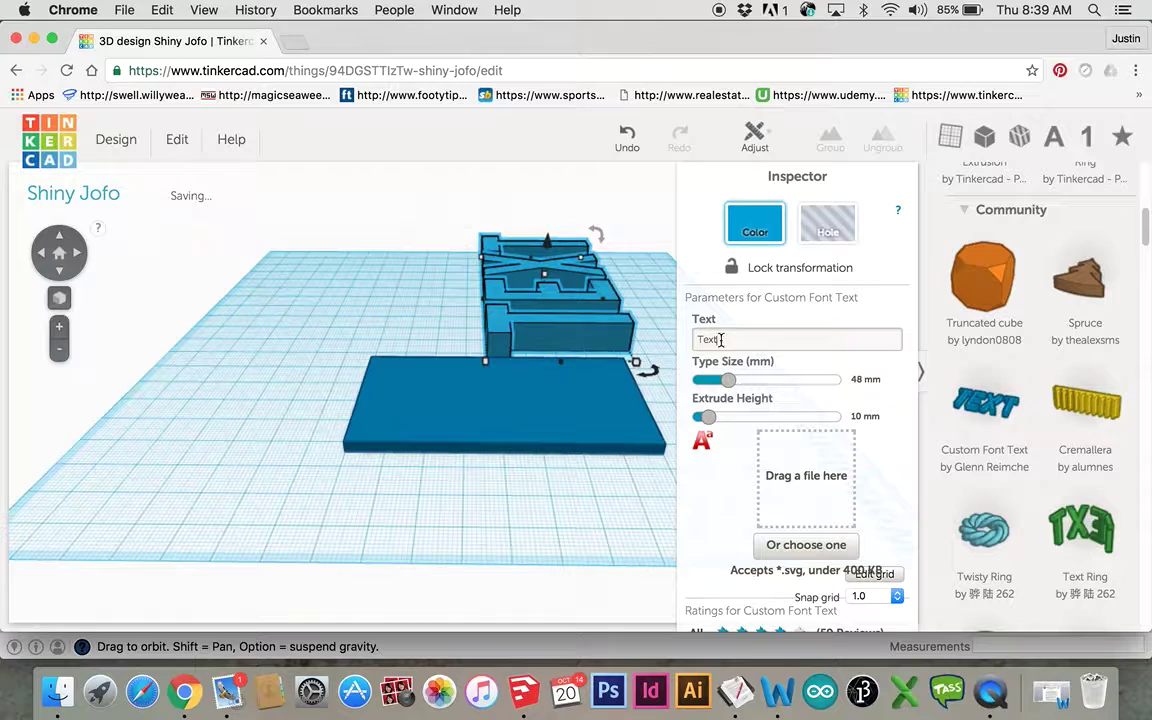
key(BackSpace)
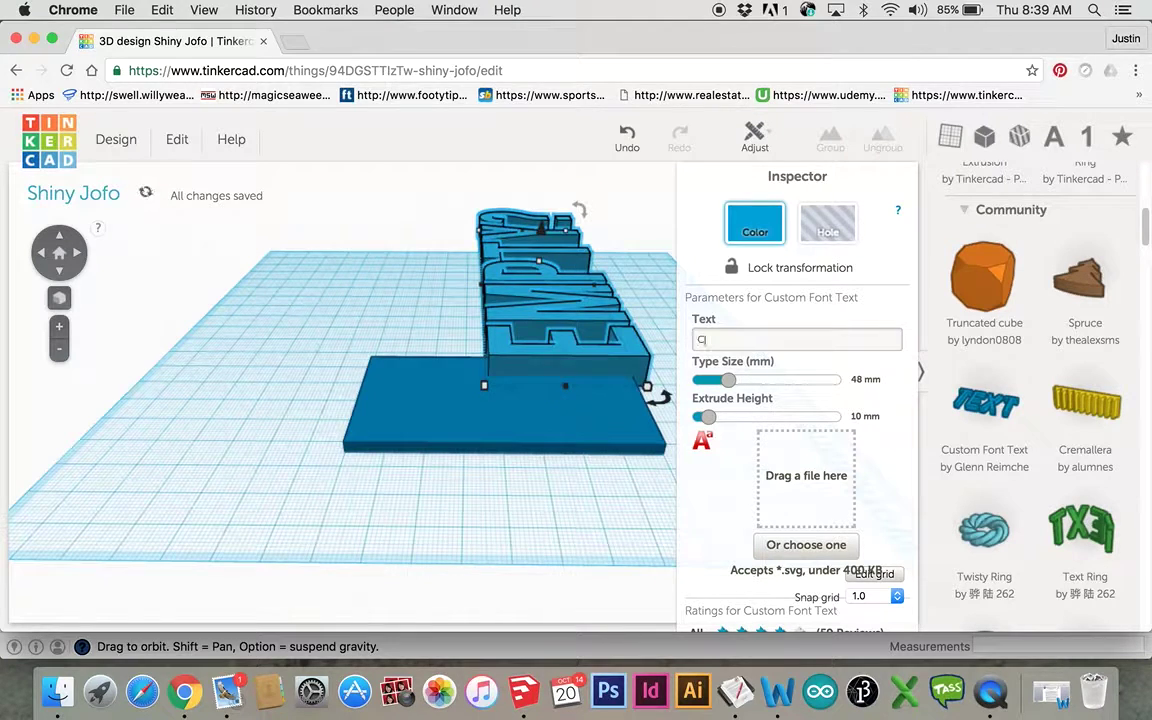
text(CS)
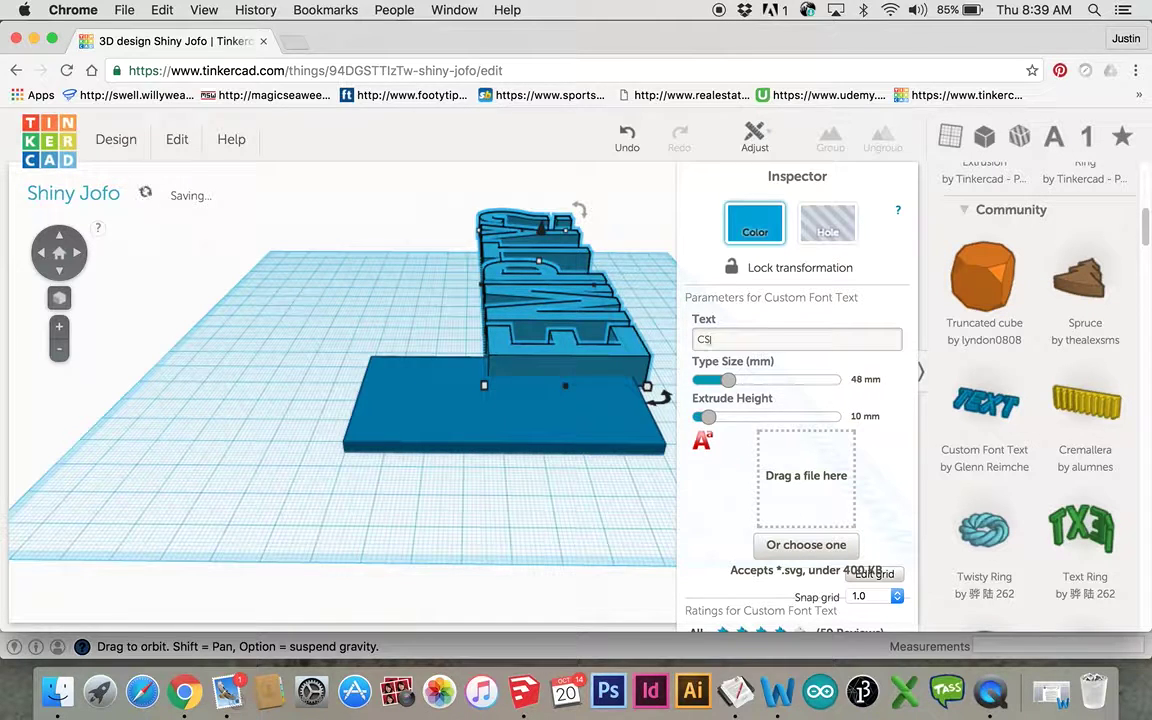
text(4)
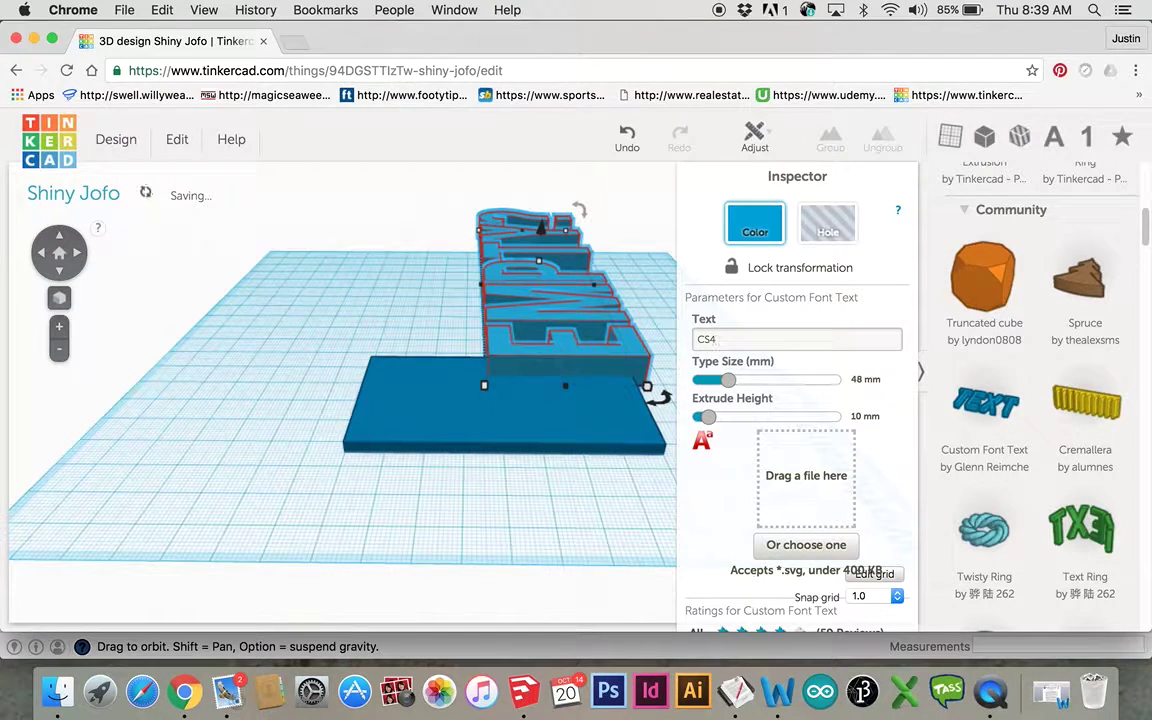
text(HS)
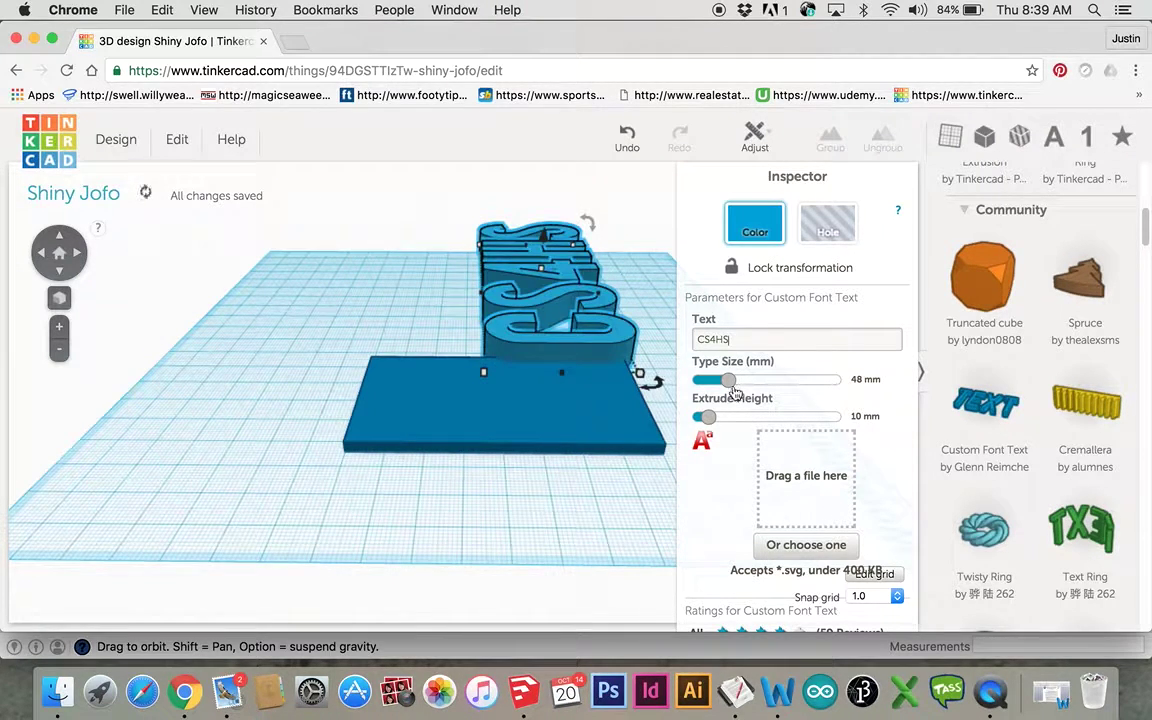
drag(730, 386, 711, 385)
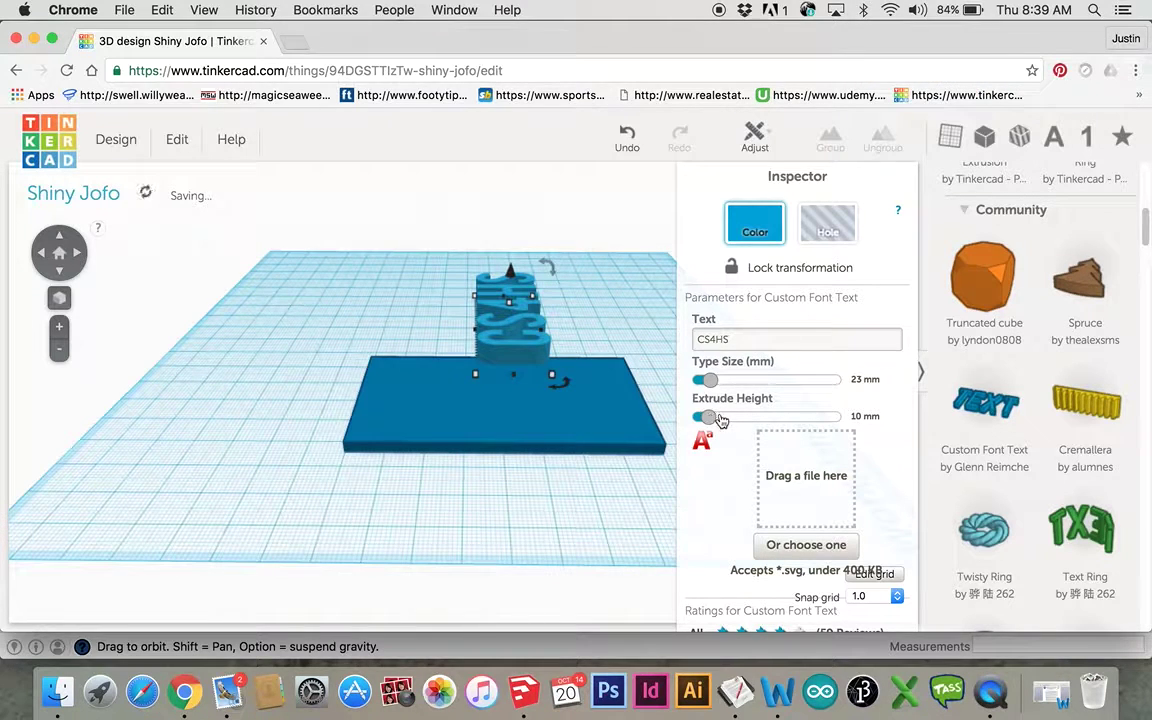
drag(712, 419, 700, 421)
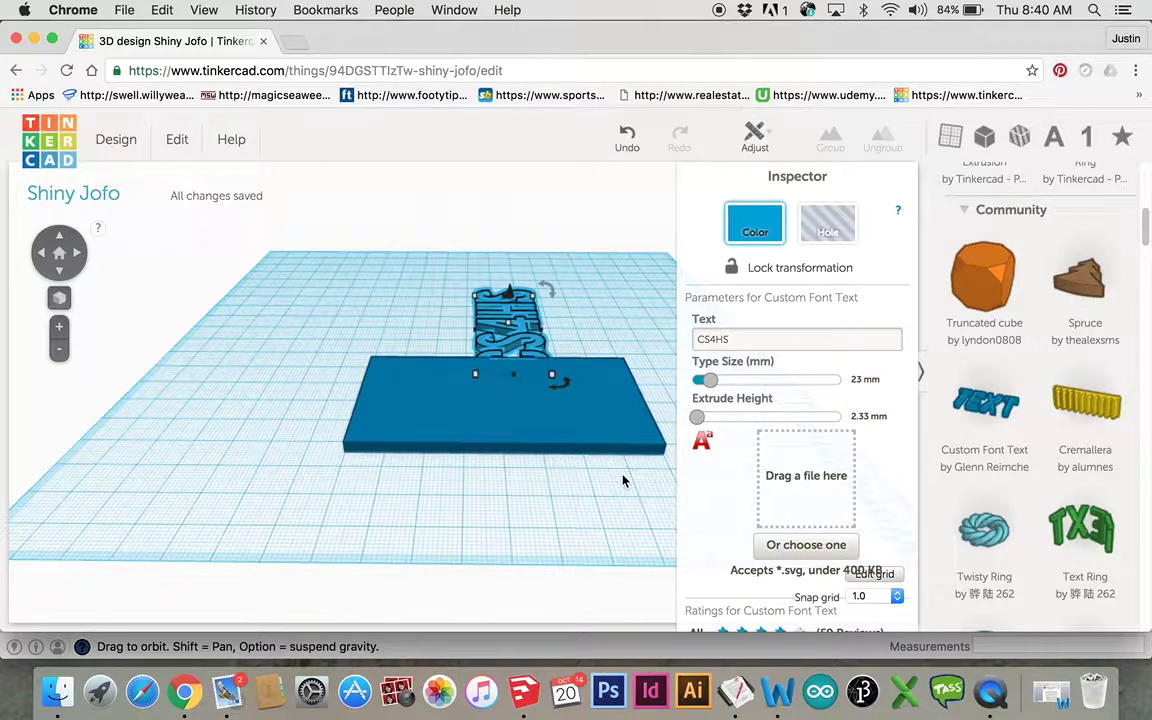
Step: Move the CS4HS text to the right and rotate it a quarter turn
click(616, 498)
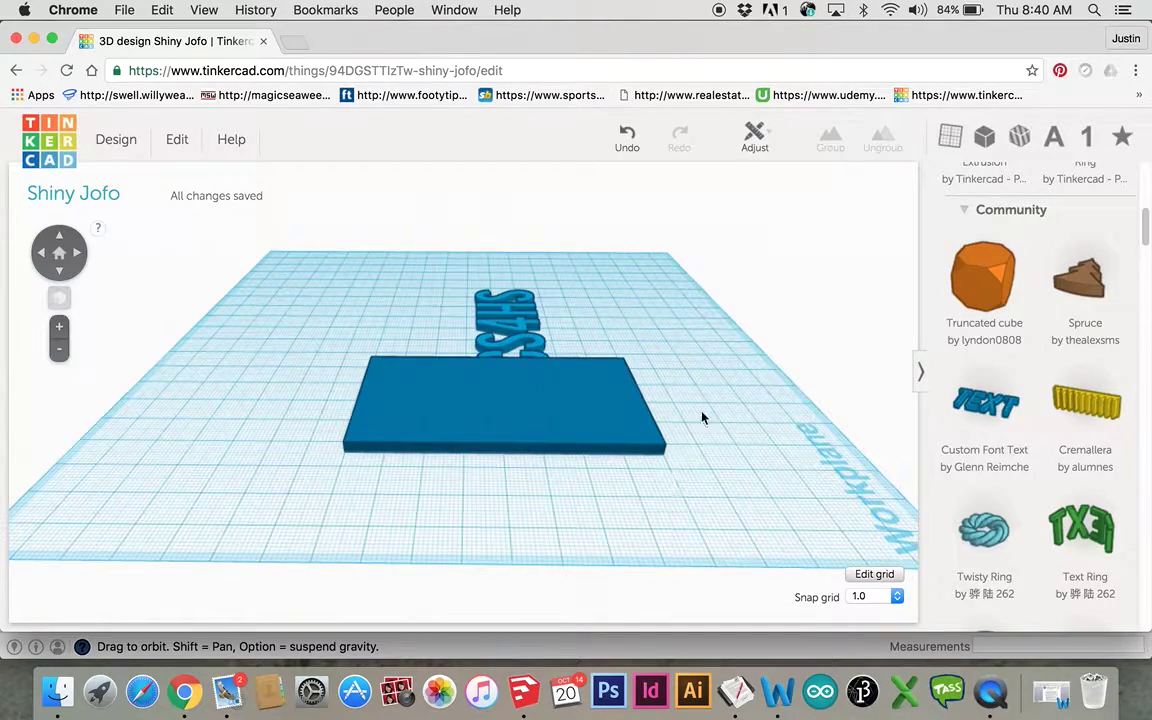
right_drag(735, 442, 481, 437)
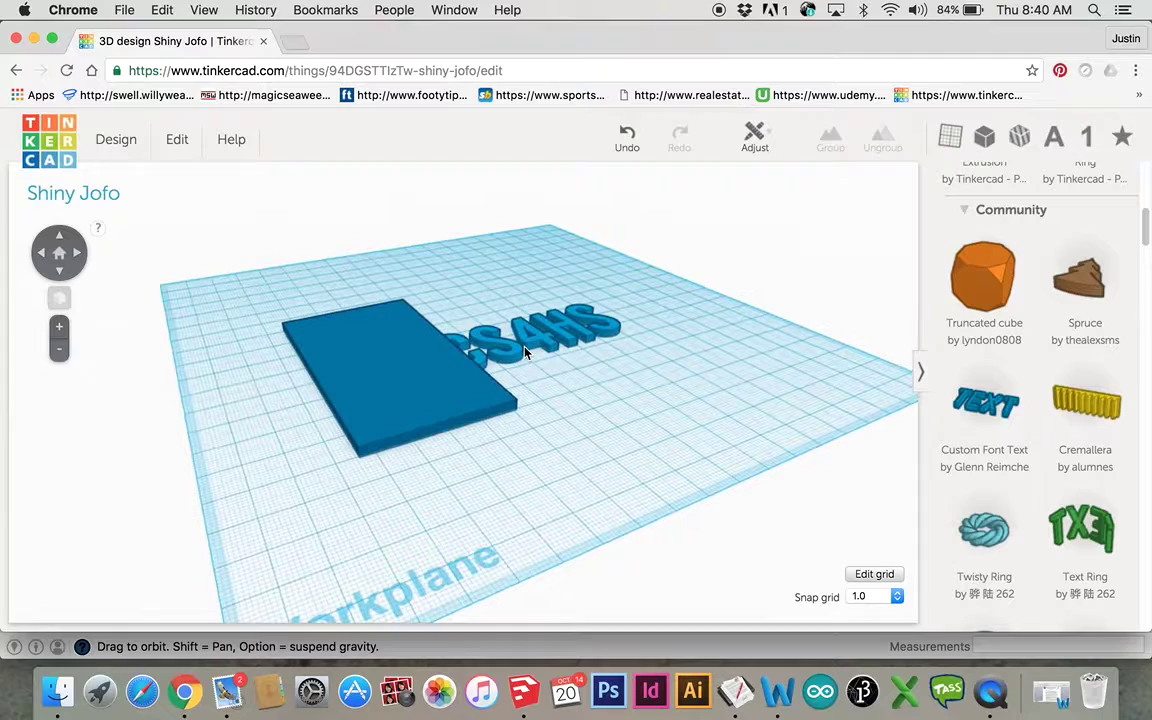
drag(525, 351, 598, 352)
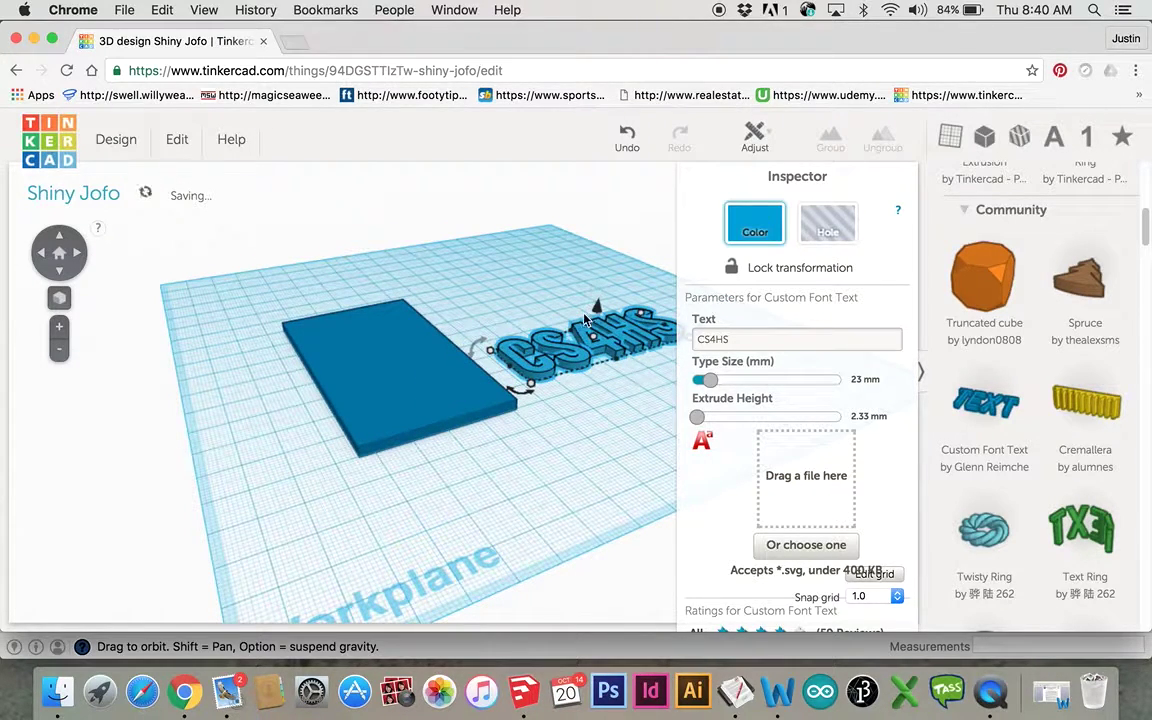
drag(520, 386, 505, 322)
click(507, 360)
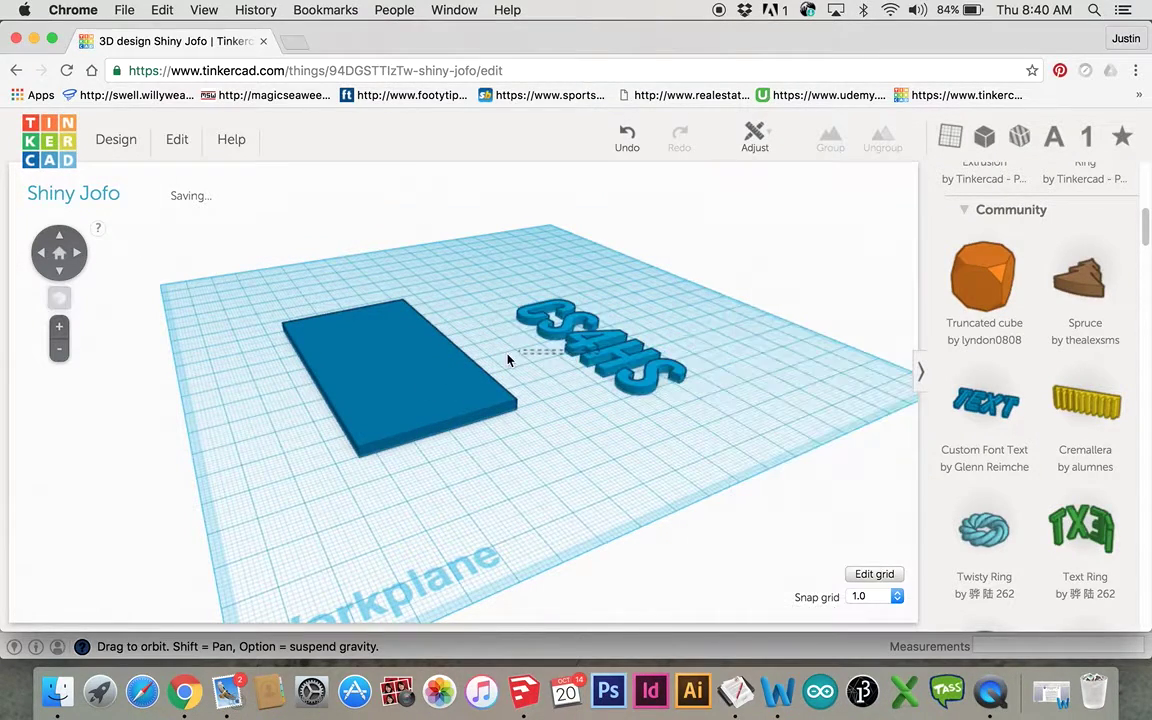
Step: Move the CS4HS text onto the blue plate and scale it down to fit
click(525, 322)
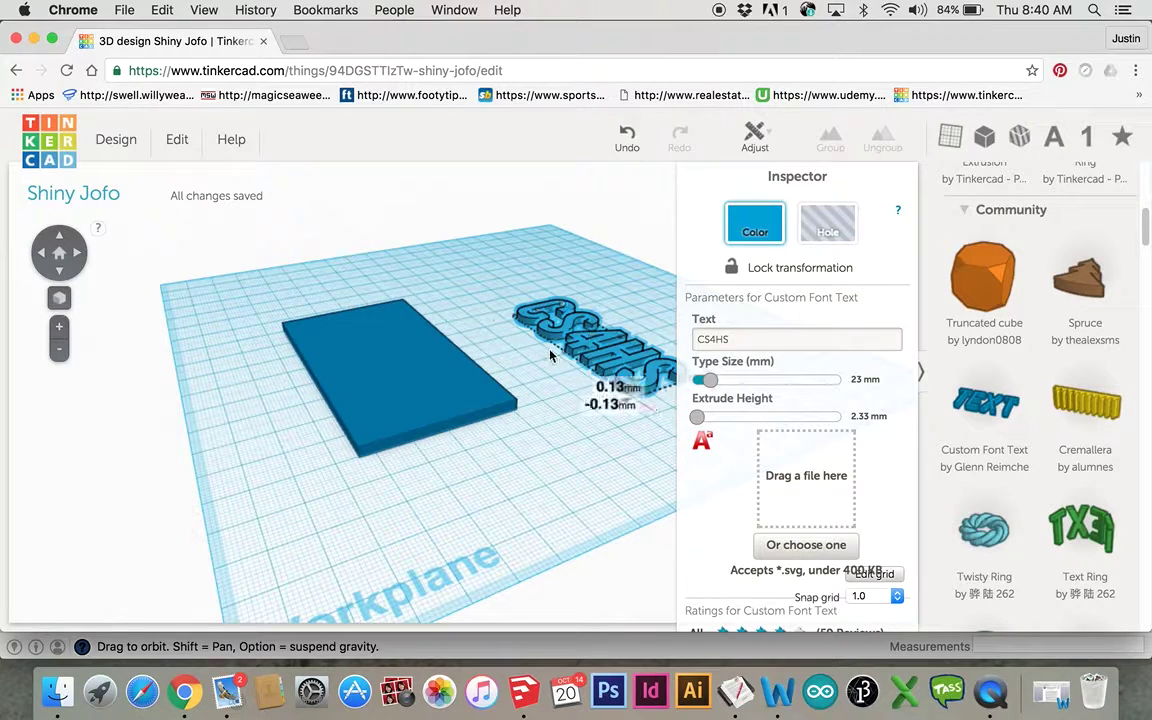
drag(549, 355, 391, 368)
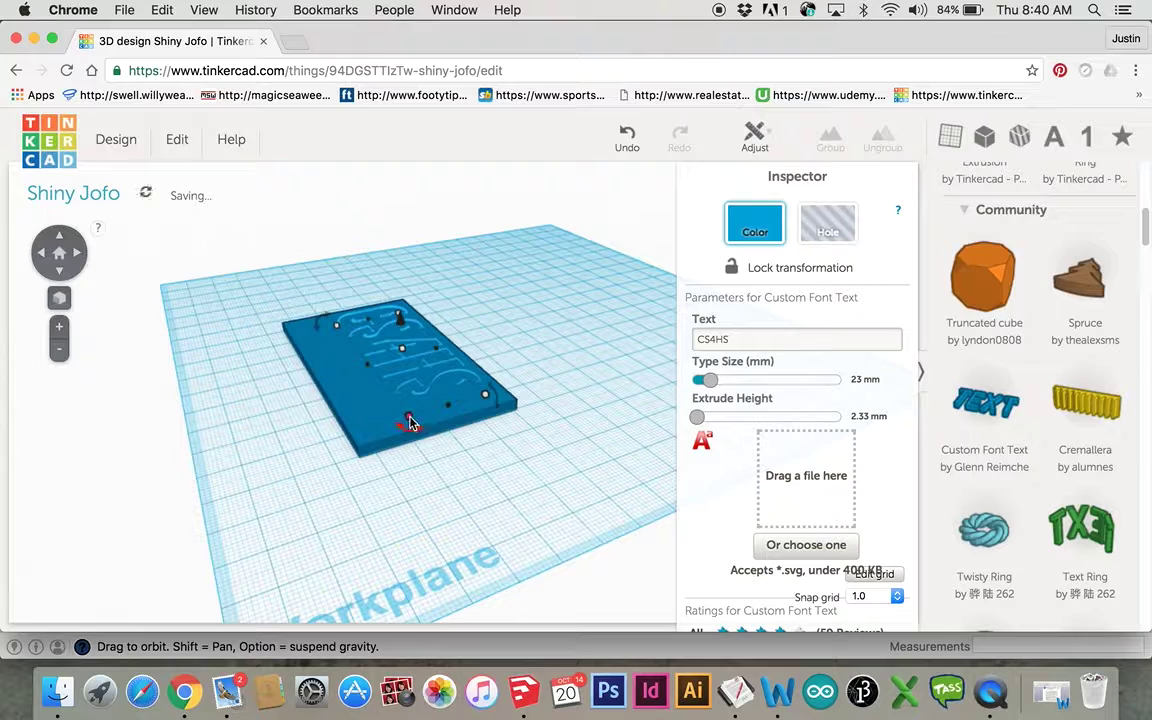
drag(411, 419, 419, 372)
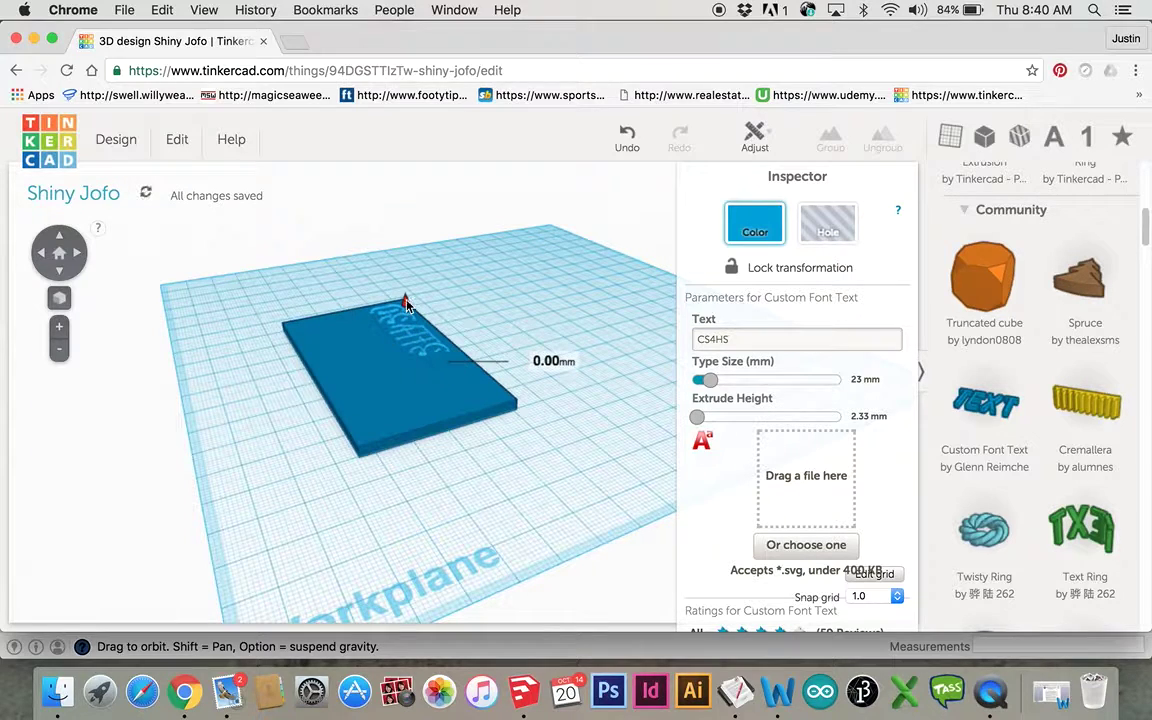
Step: Lift the CS4HS text to 2.67 mm so it stands raised on the plate
drag(405, 305, 407, 300)
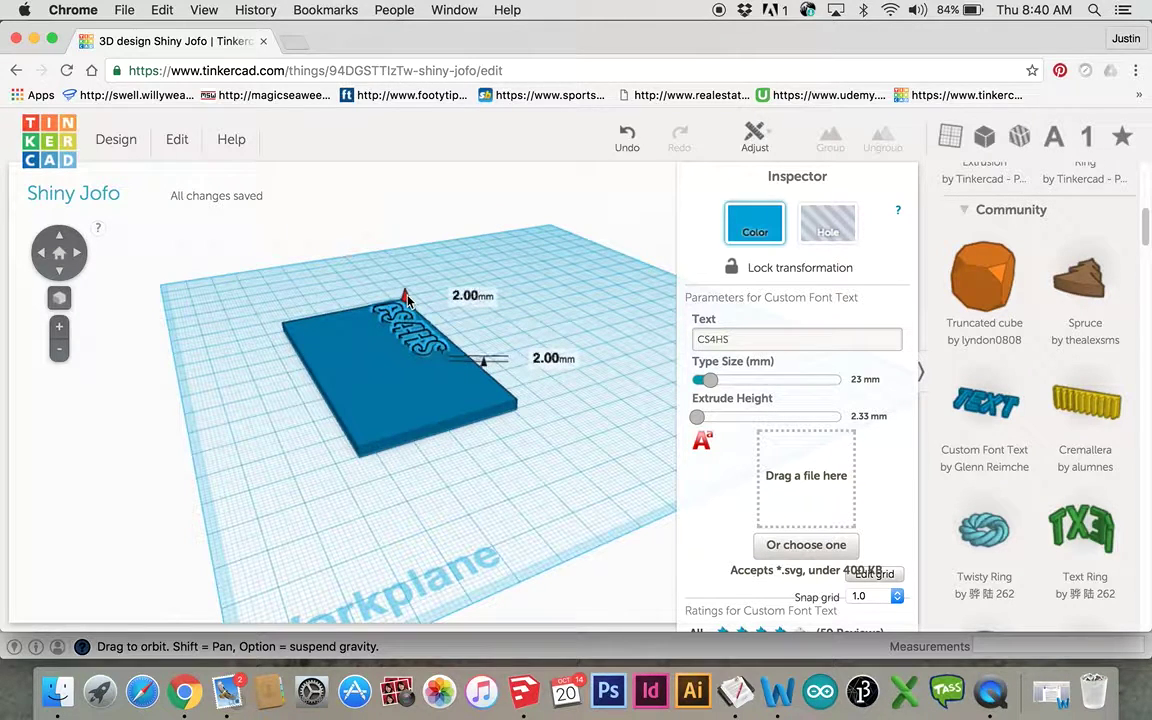
drag(408, 298, 406, 296)
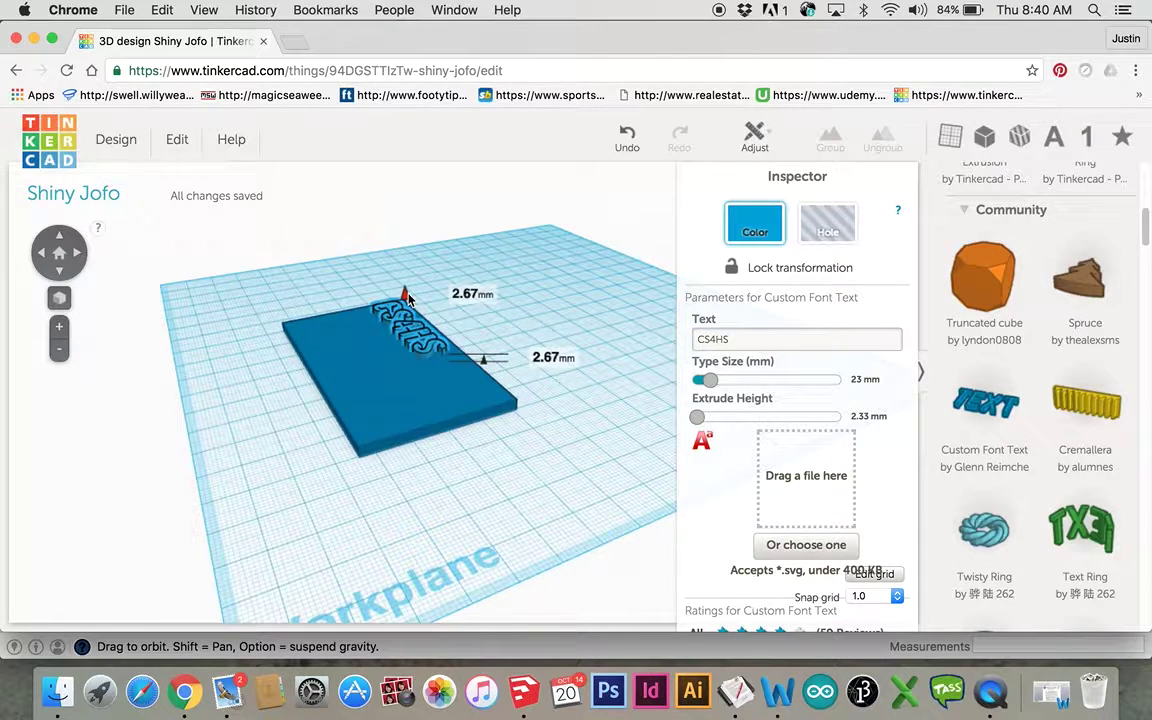
drag(408, 298, 406, 293)
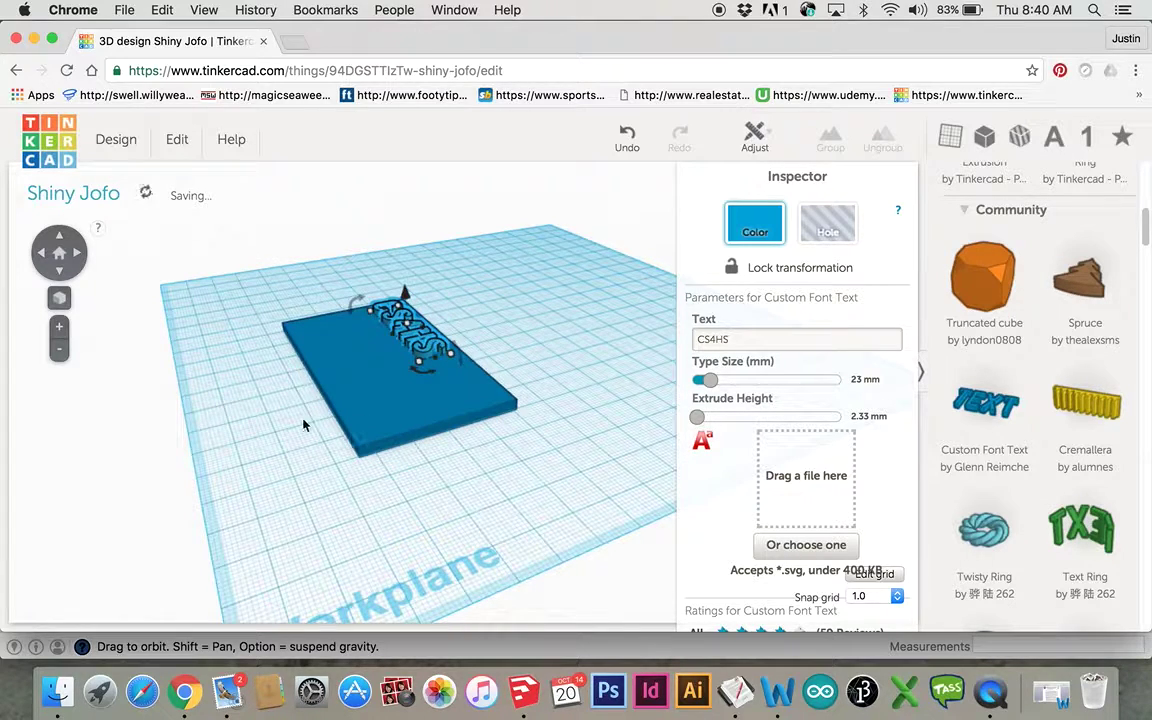
middle_drag(265, 422, 458, 437)
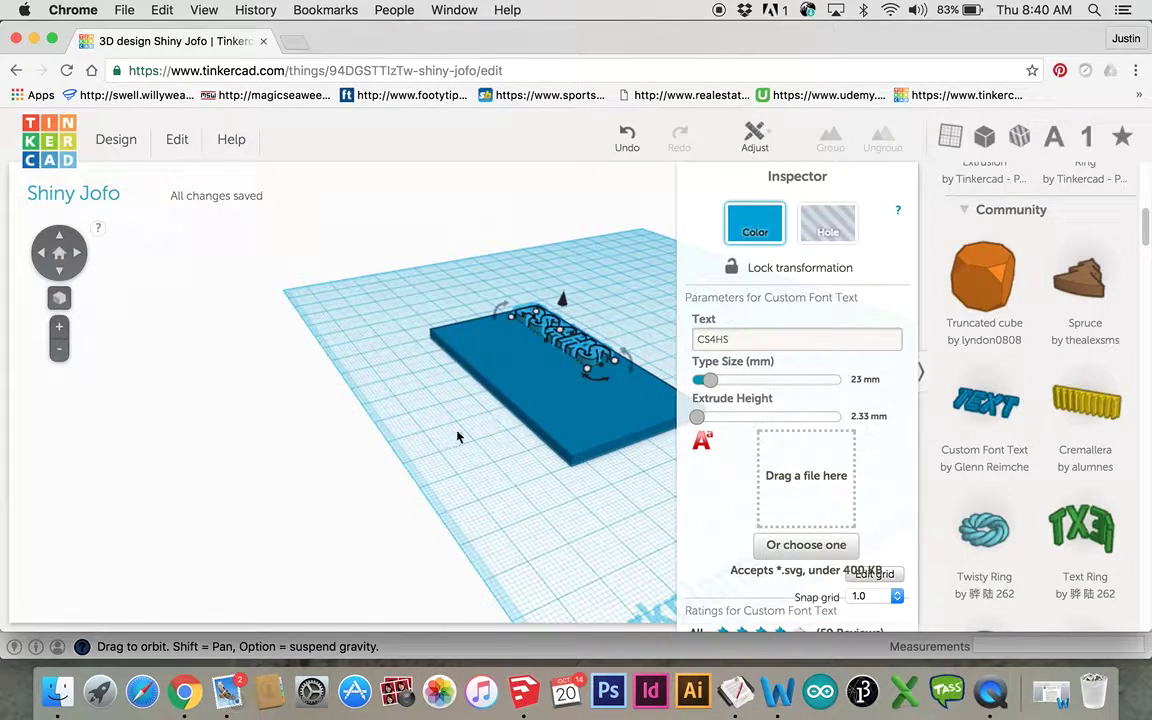
drag(460, 435, 597, 486)
click(602, 533)
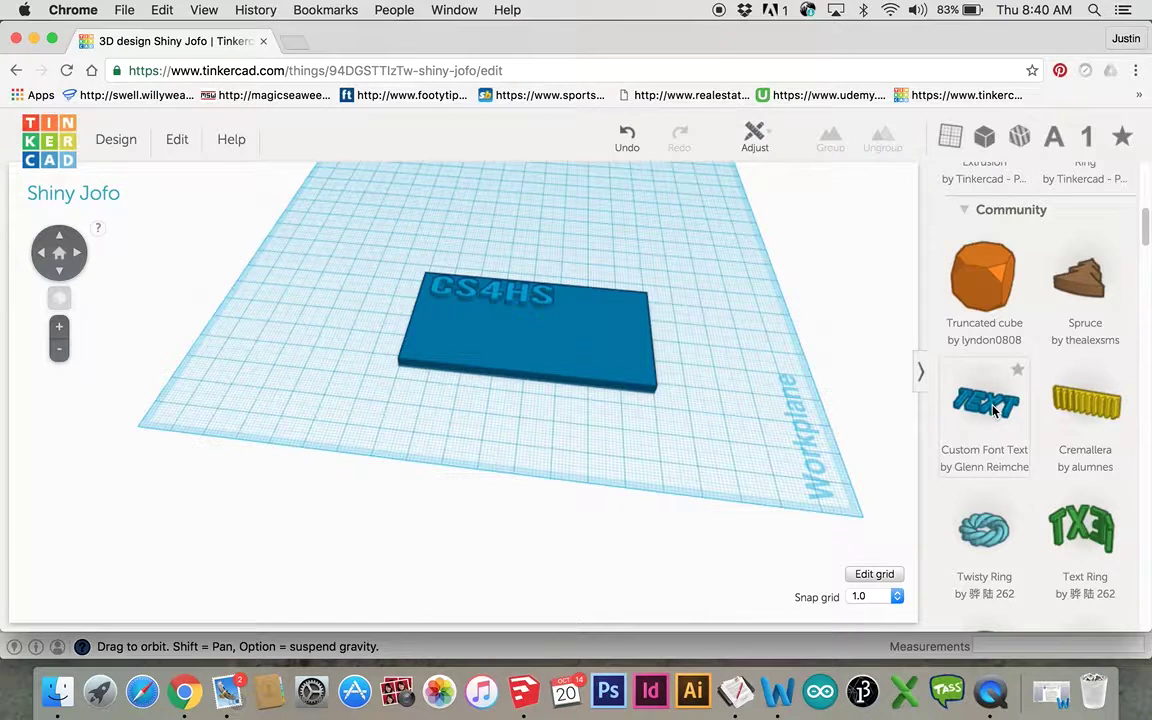
Step: Add a second custom-font text reading Google at 19.36 mm type size
drag(985, 404, 497, 411)
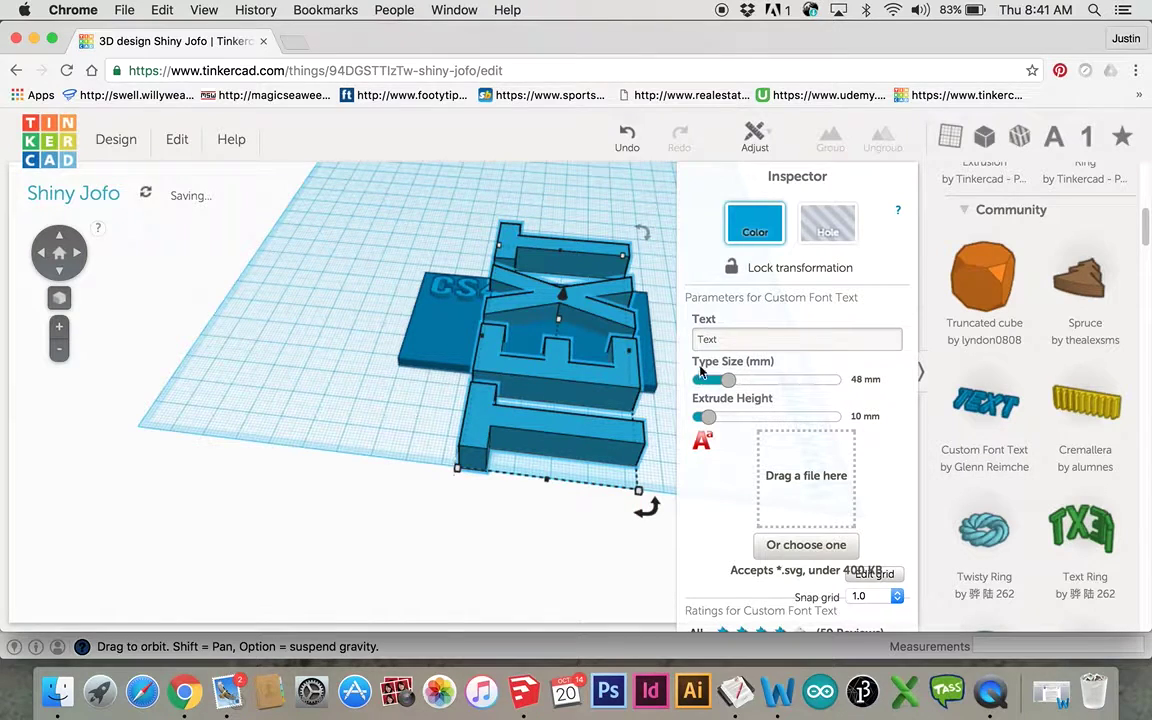
drag(720, 341, 689, 343)
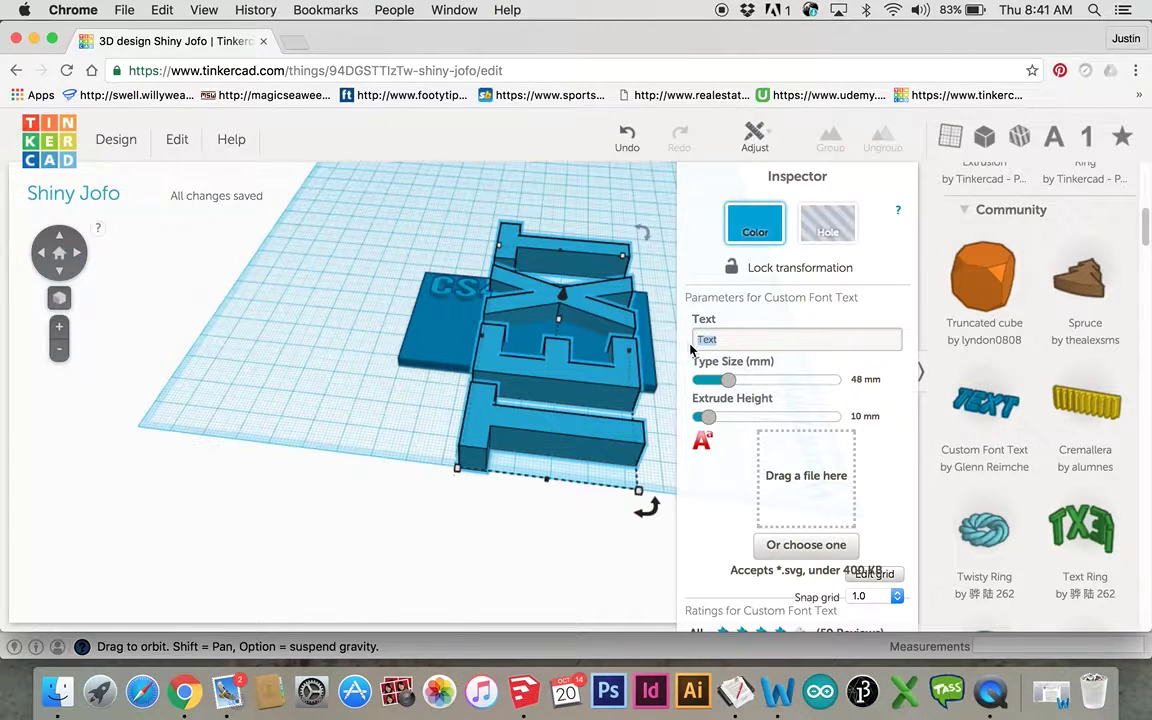
text(Google)
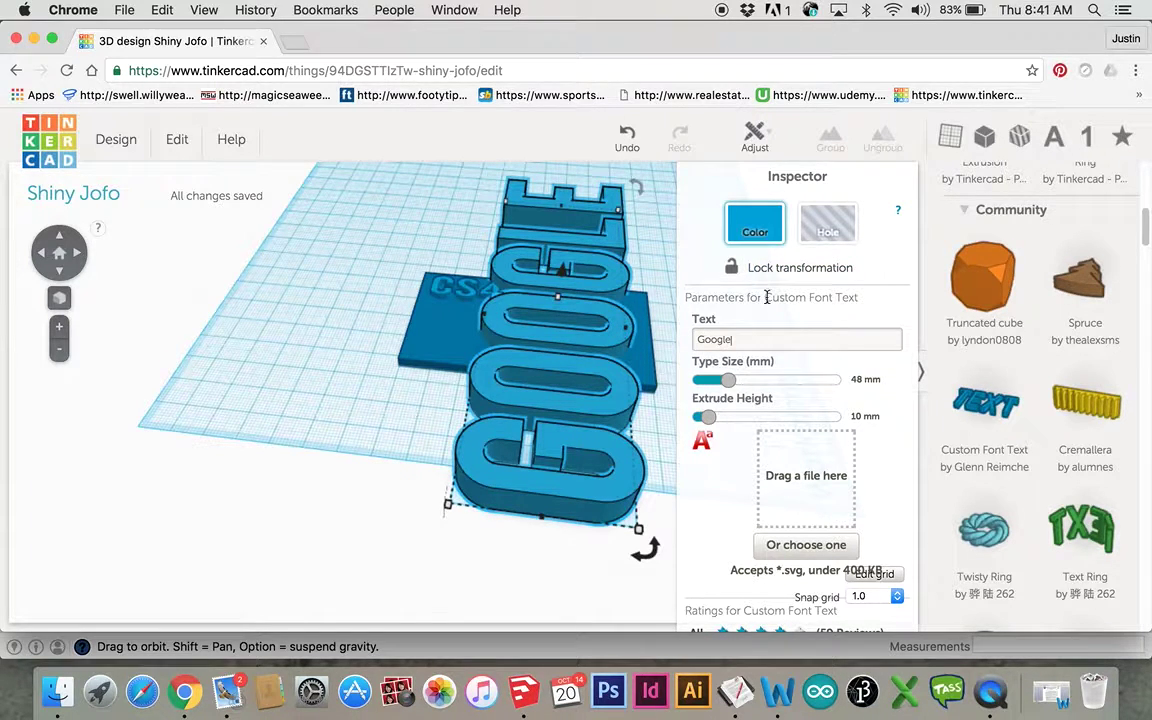
drag(728, 380, 699, 419)
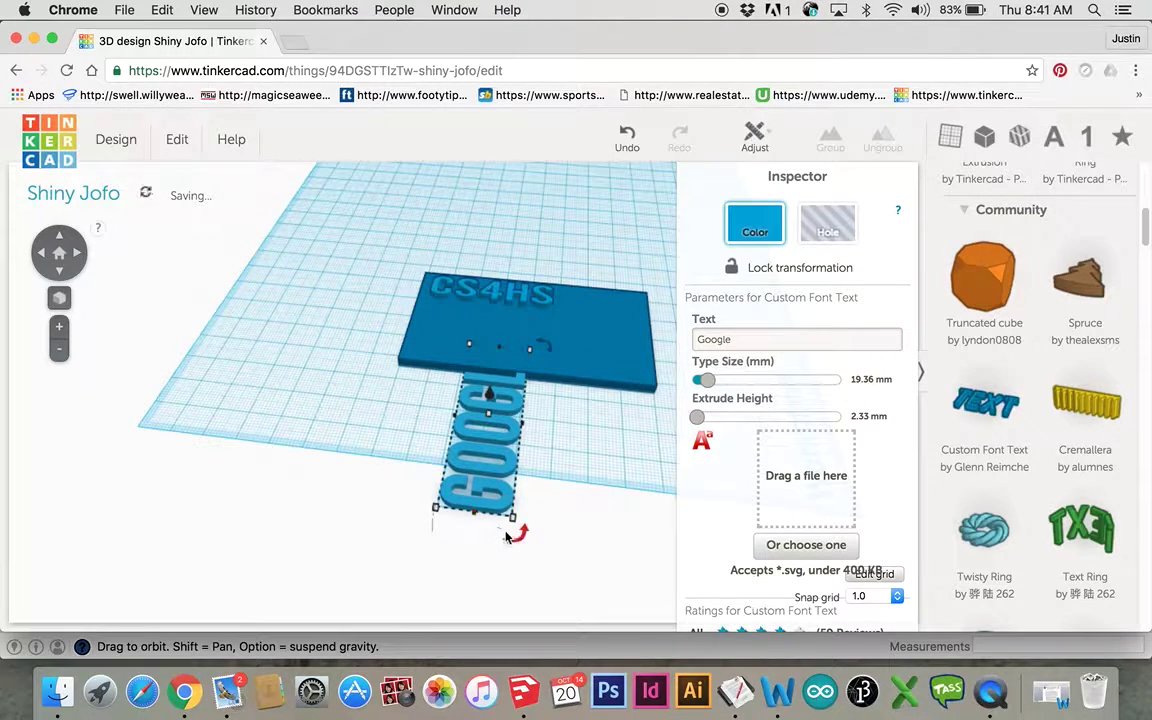
Step: Rotate the Google text a quarter turn and place it on the plate below CS4HS
mouse_move(515, 533)
drag(467, 530, 392, 440)
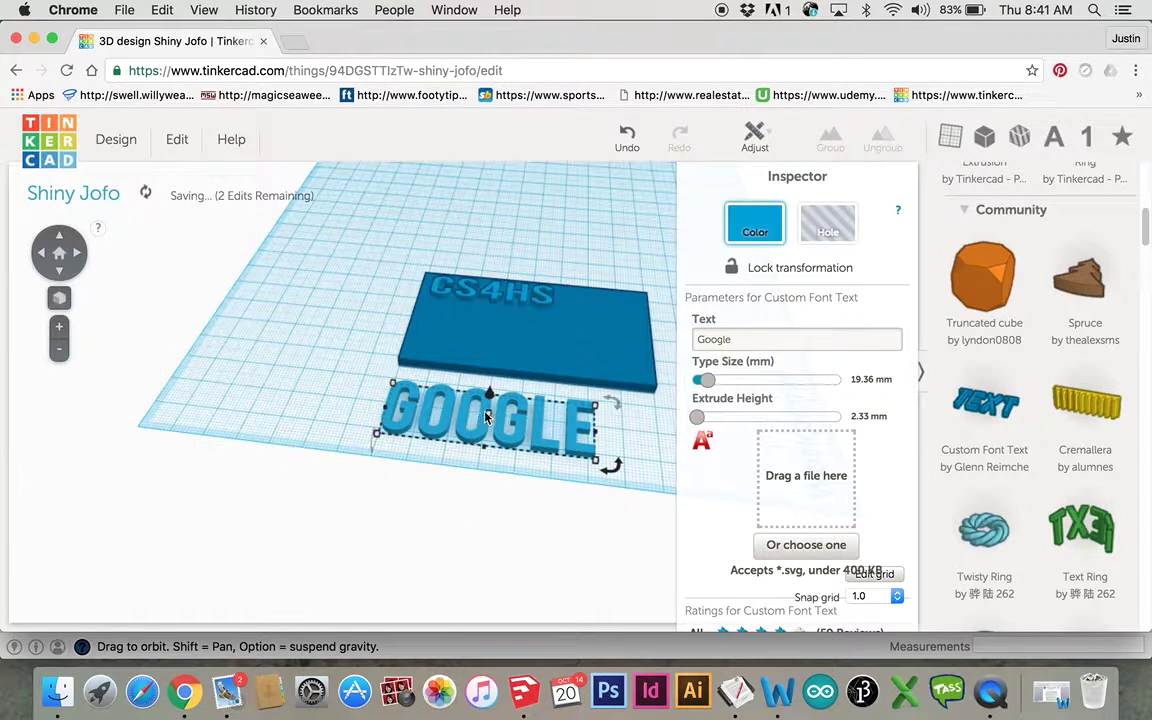
mouse_move(492, 395)
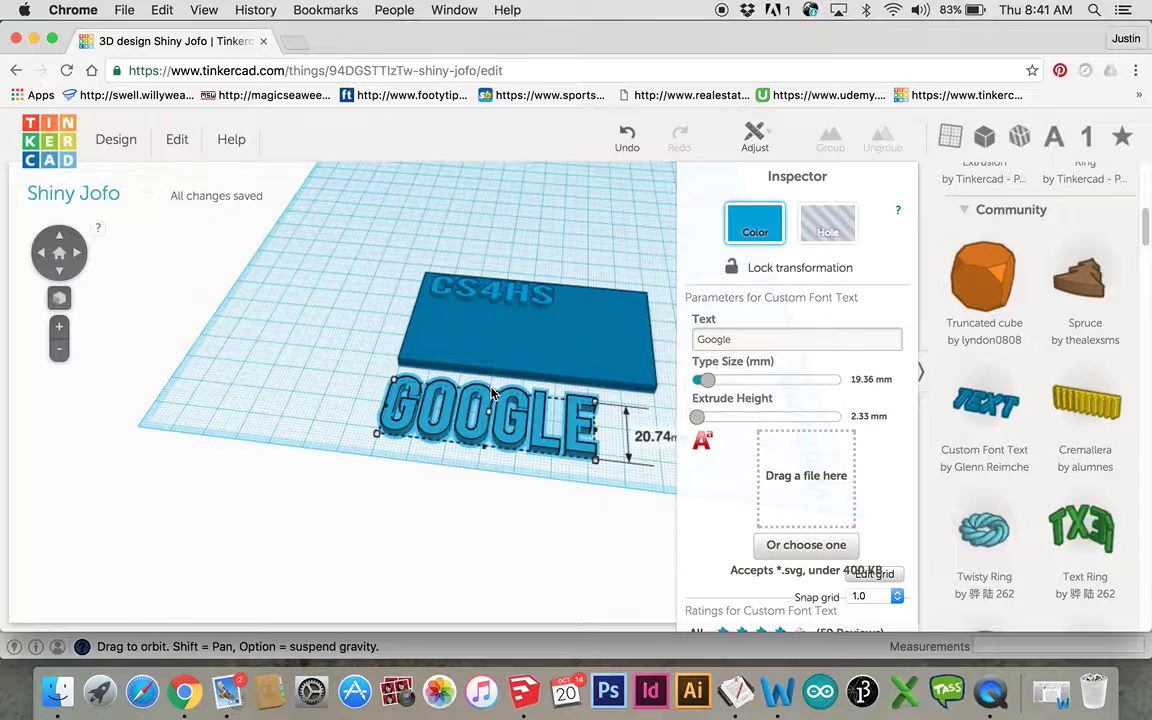
drag(492, 395, 500, 358)
Step: Move the plate aside, lower the GOOGLE lettering's height, then move the plate back underneath
click(519, 428)
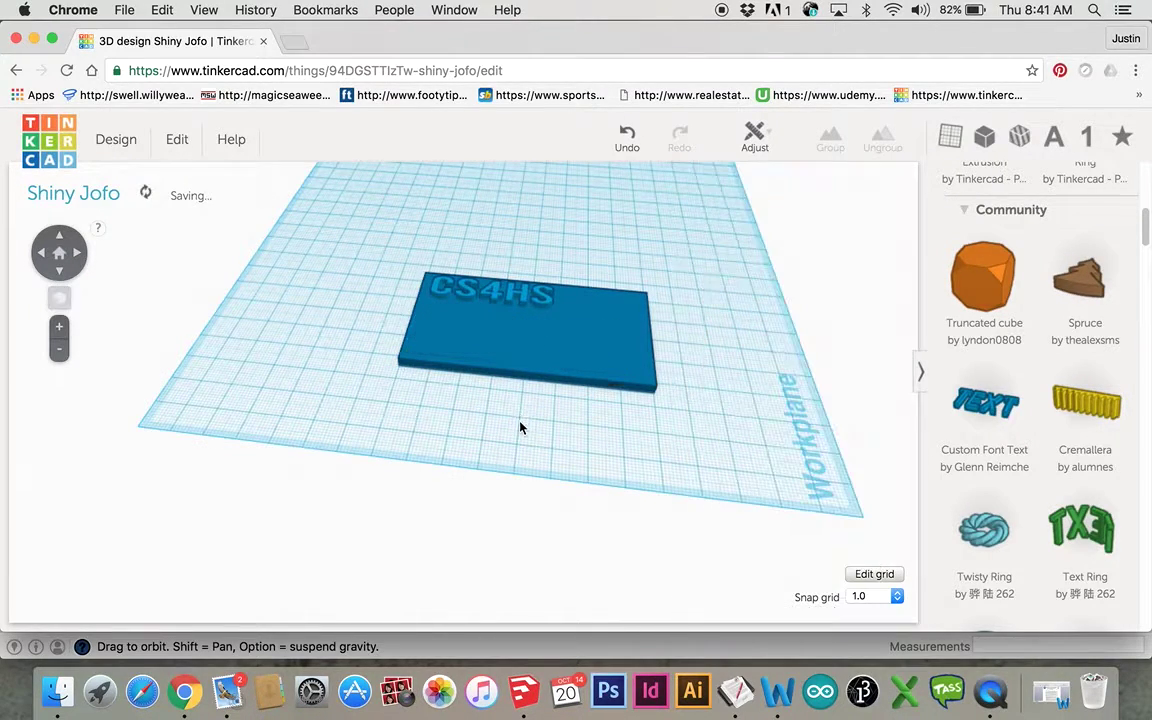
click(506, 356)
drag(508, 352, 586, 252)
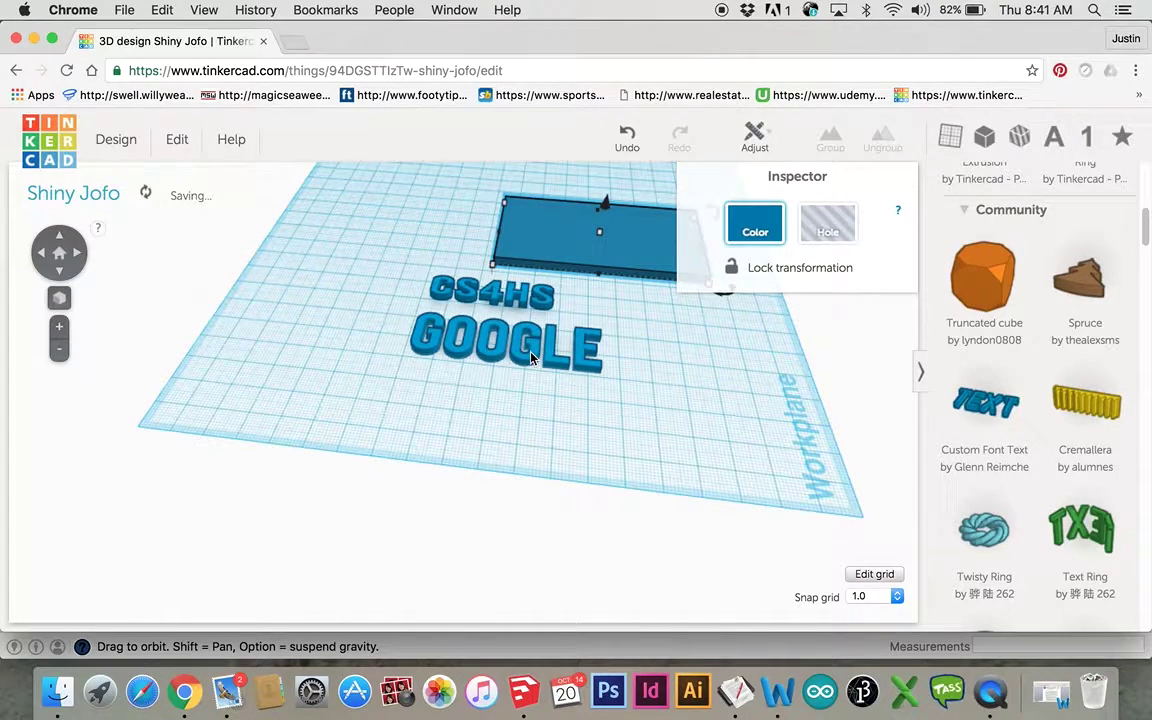
click(531, 358)
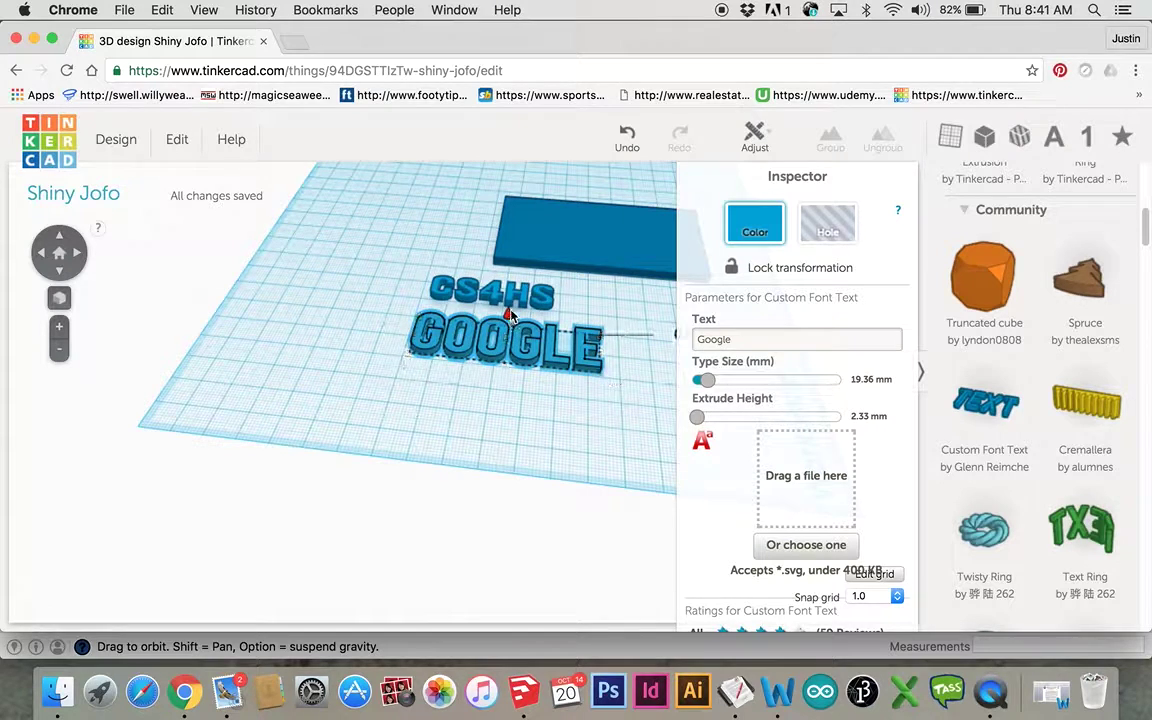
drag(516, 307, 515, 316)
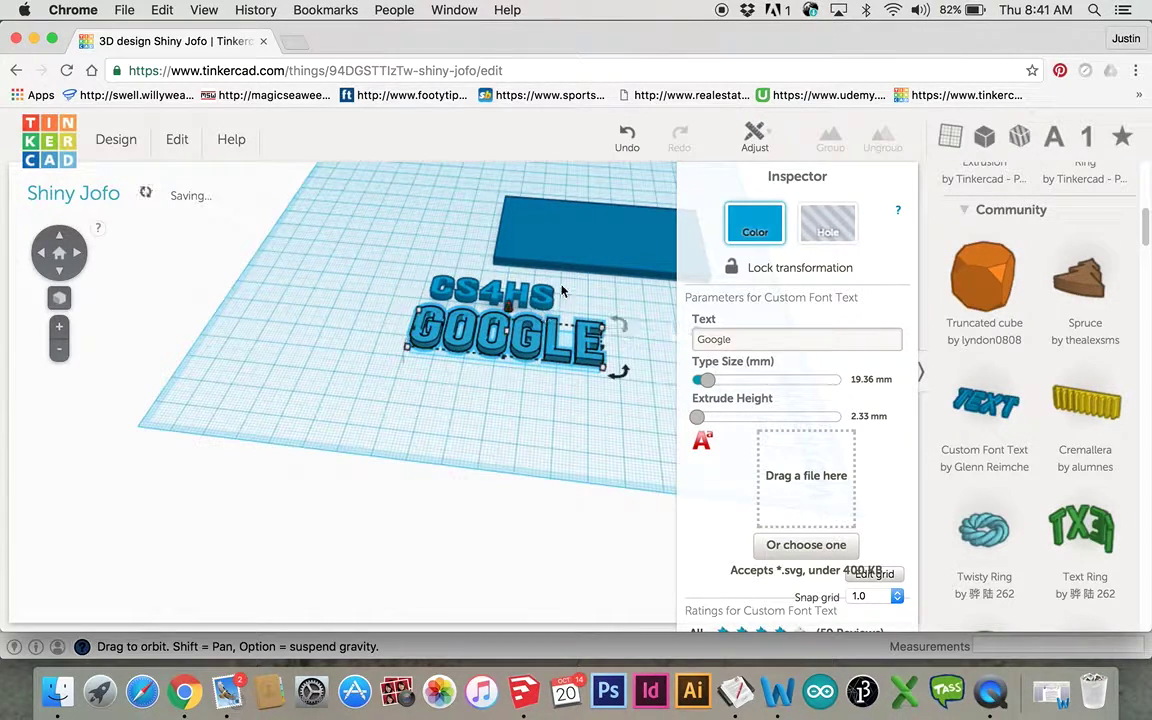
drag(592, 260, 502, 361)
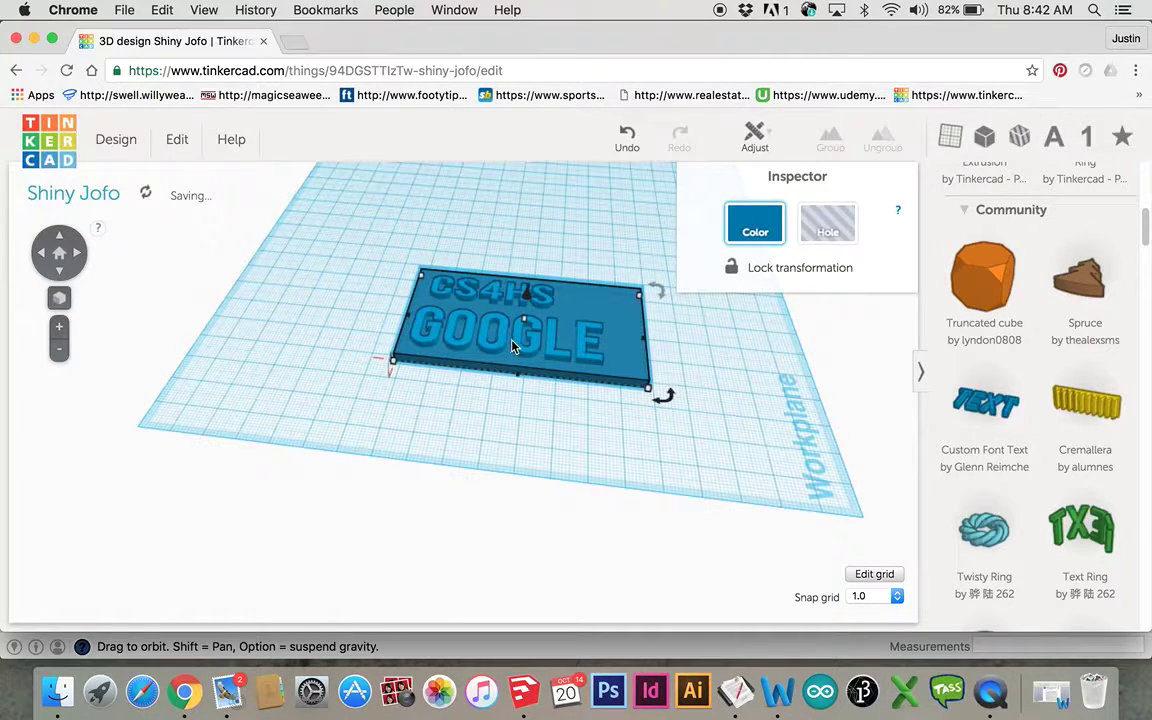
Step: Narrow the GOOGLE text to 54 mm wide and nudge CS4HS up and left
click(586, 363)
drag(605, 366, 576, 355)
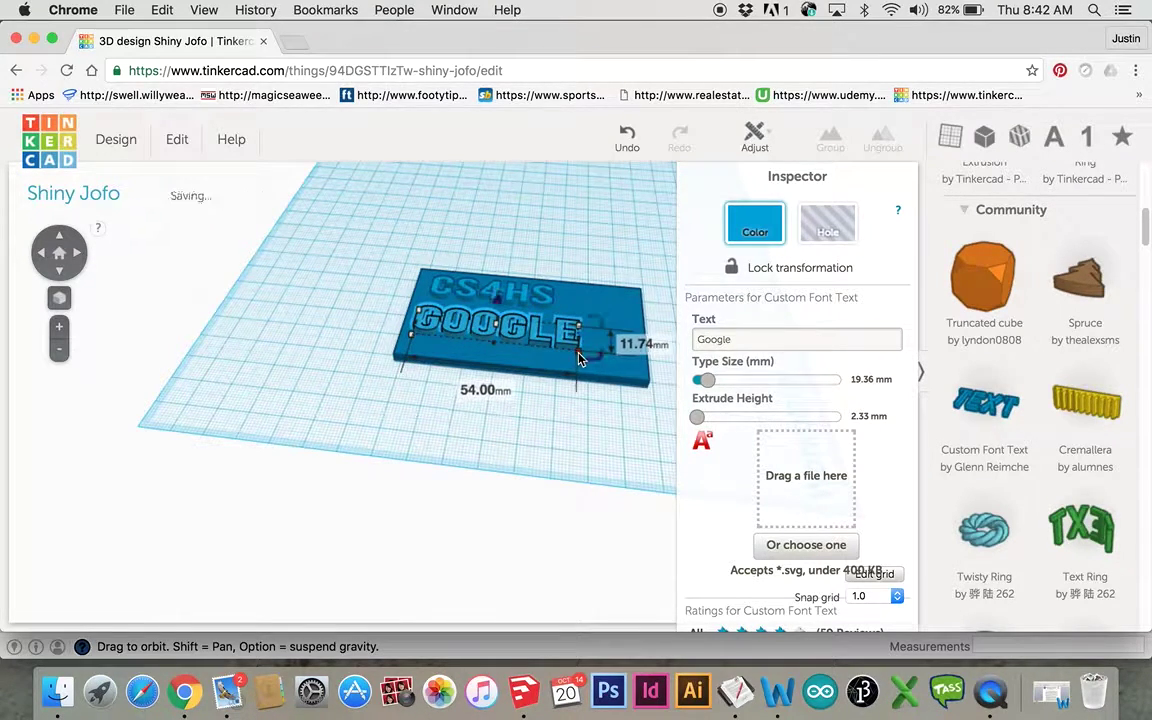
click(516, 302)
drag(516, 302, 492, 338)
click(492, 332)
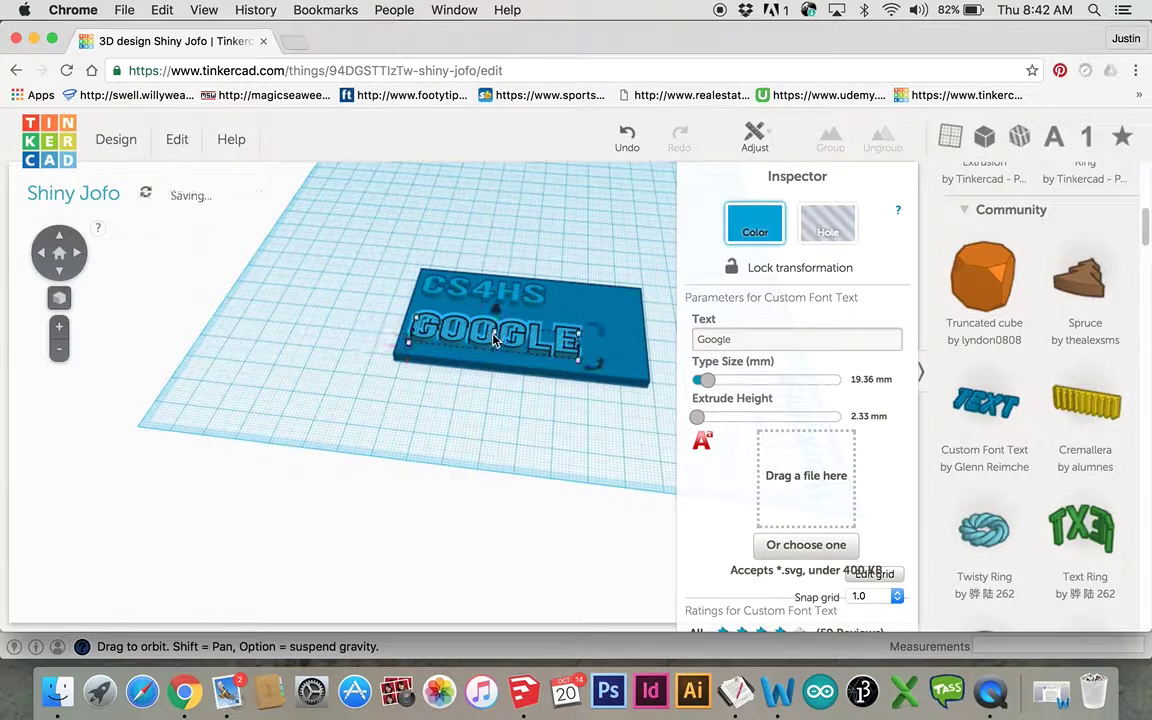
click(591, 427)
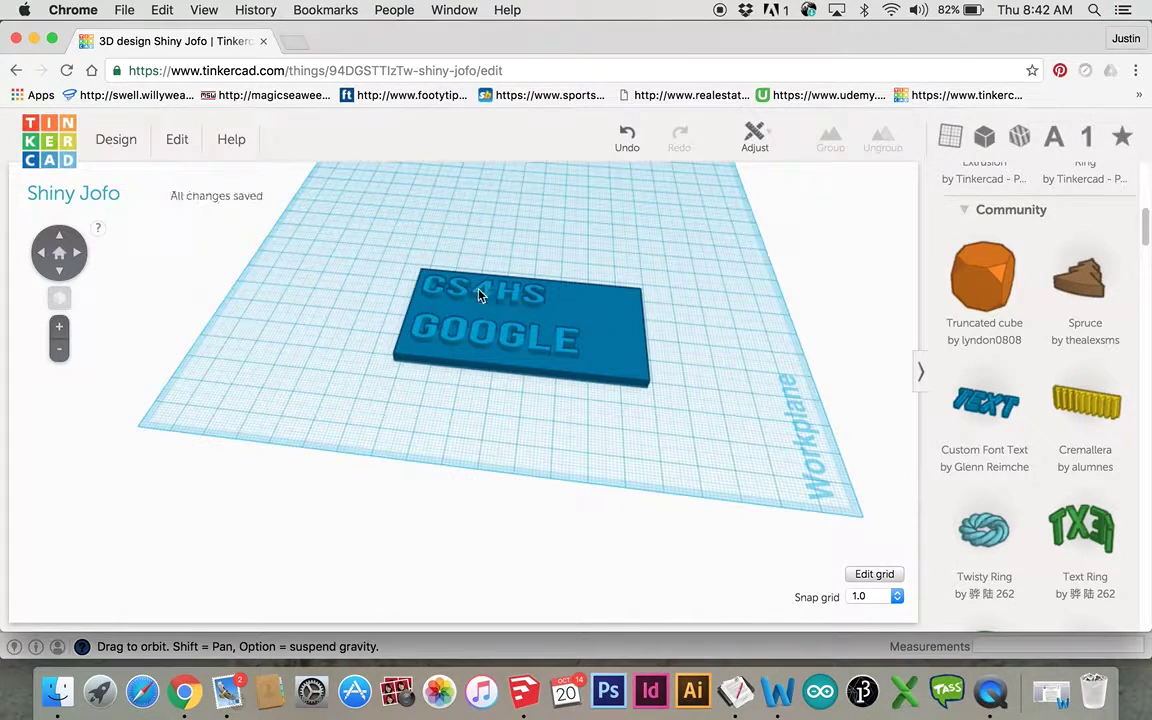
drag(365, 238, 695, 448)
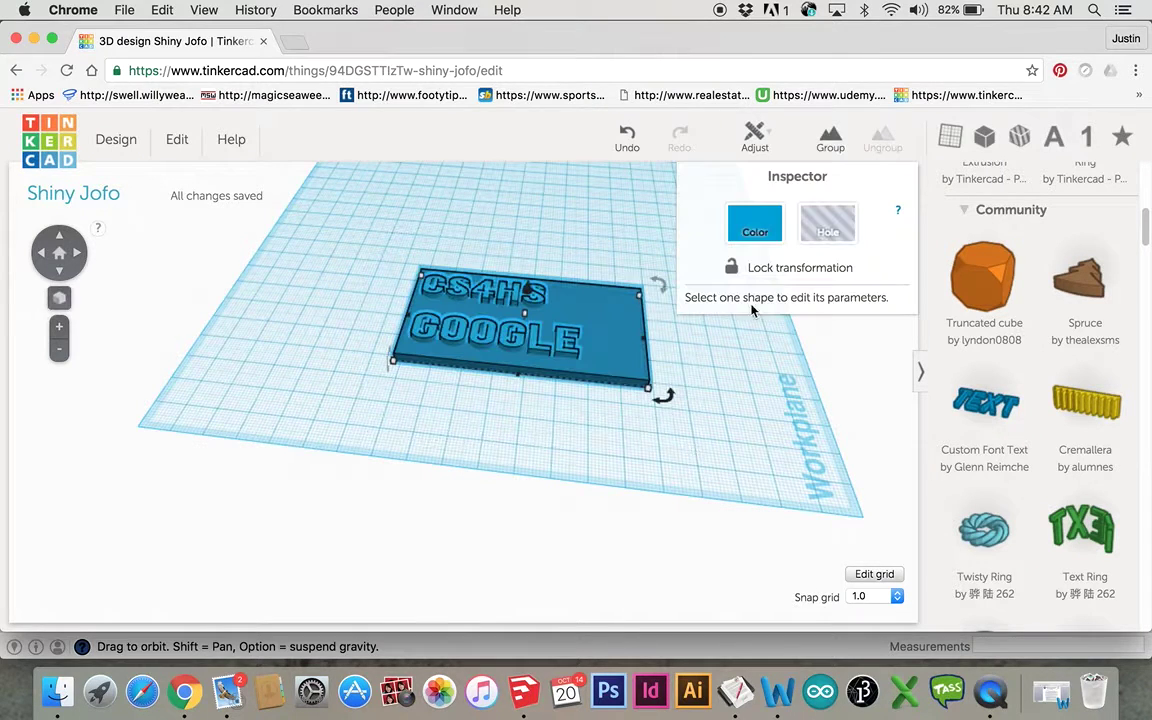
click(832, 140)
click(555, 220)
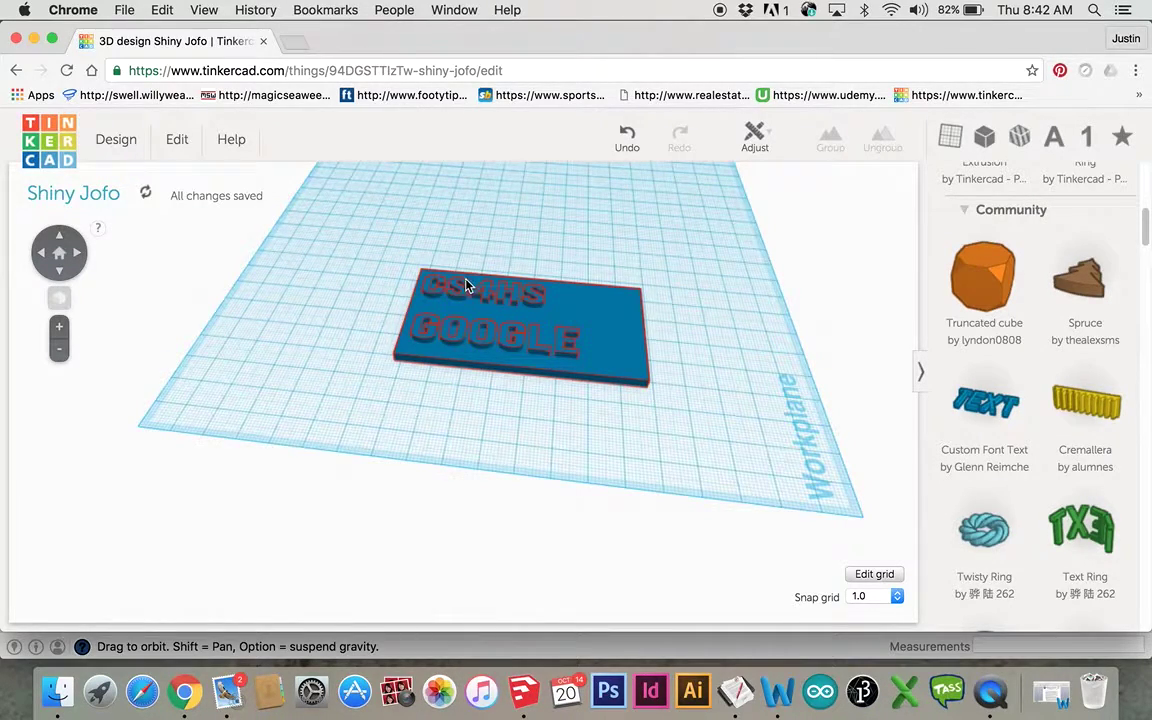
right_drag(465, 285, 508, 350)
click(512, 347)
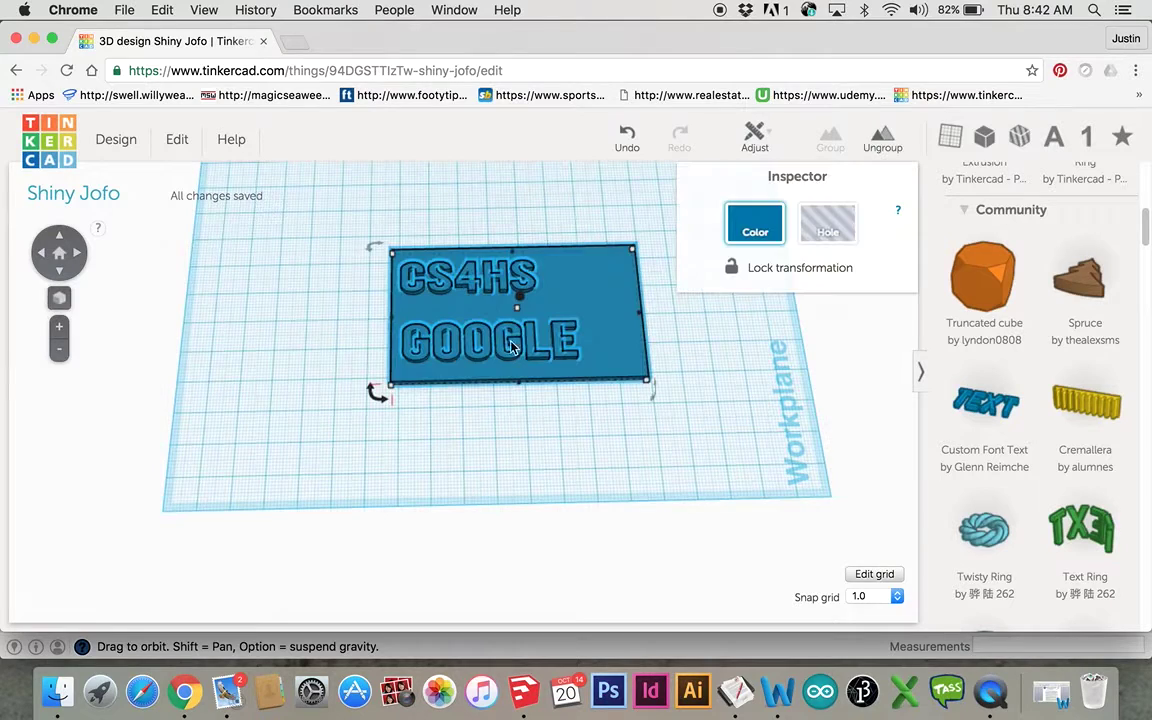
click(370, 228)
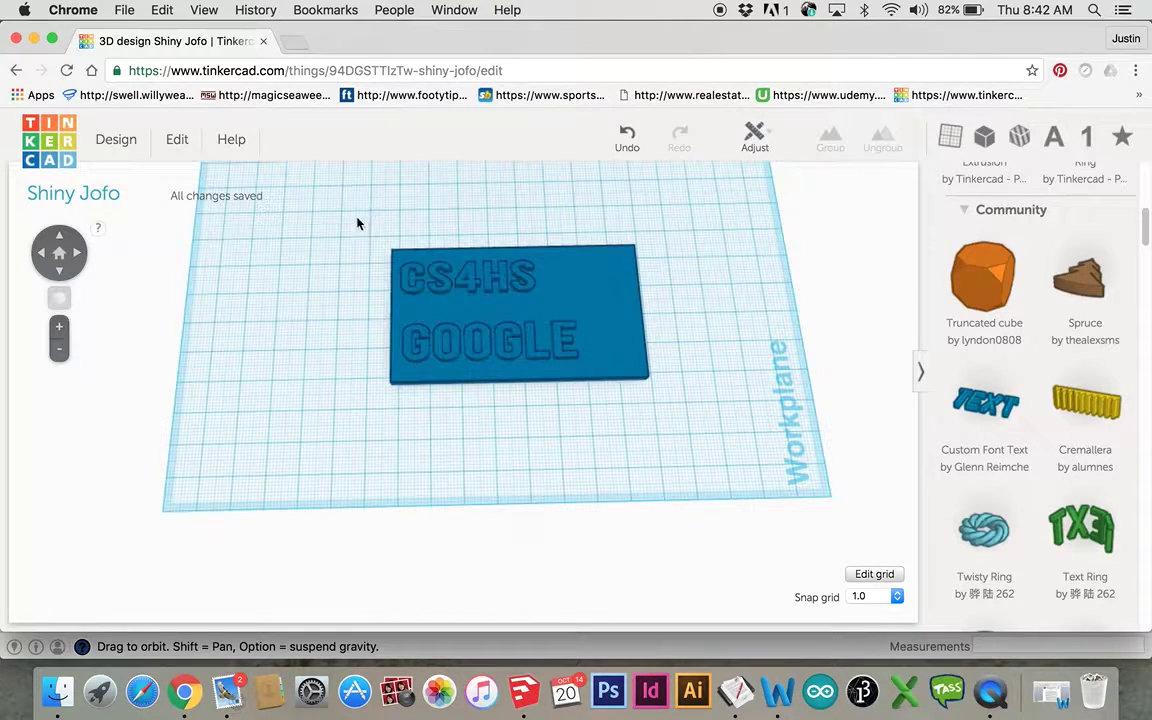
click(390, 252)
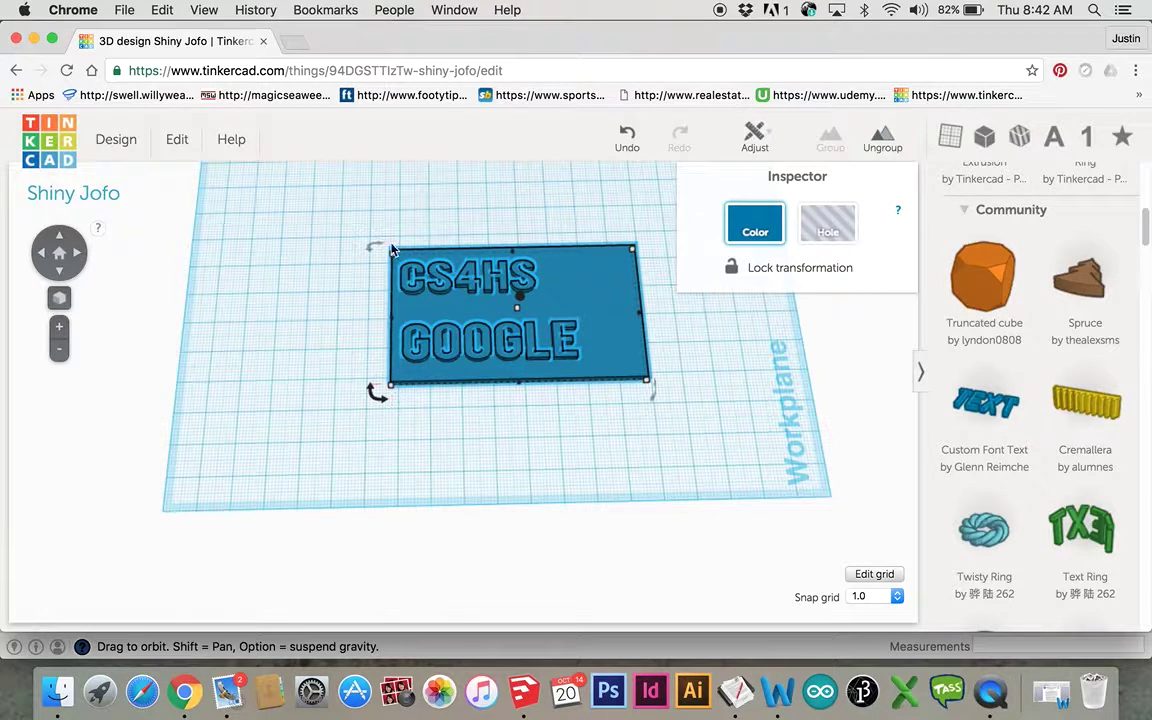
shift+click(548, 355)
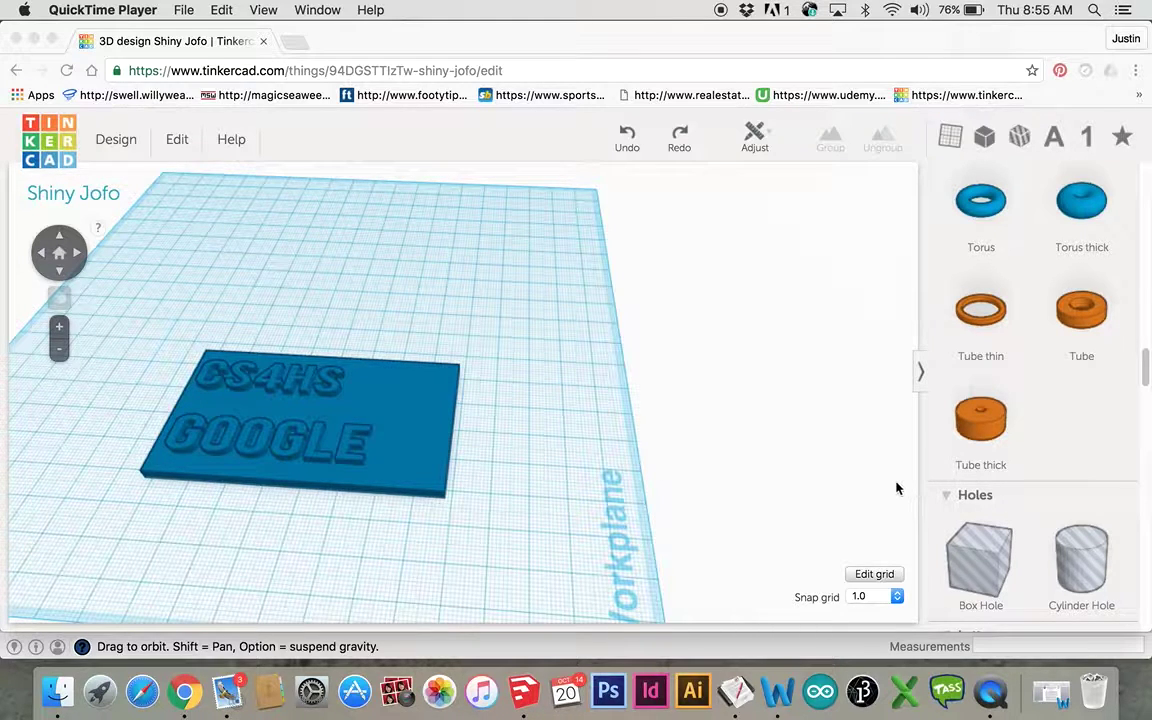
scroll(995, 449, down, 3)
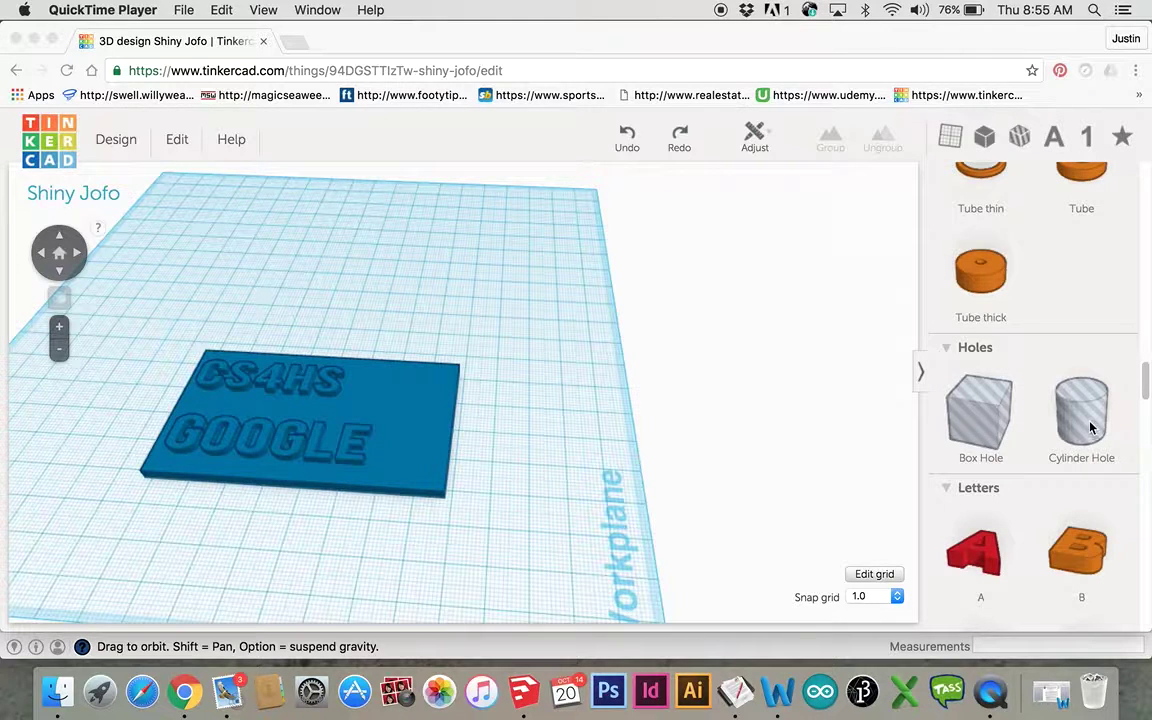
click(995, 420)
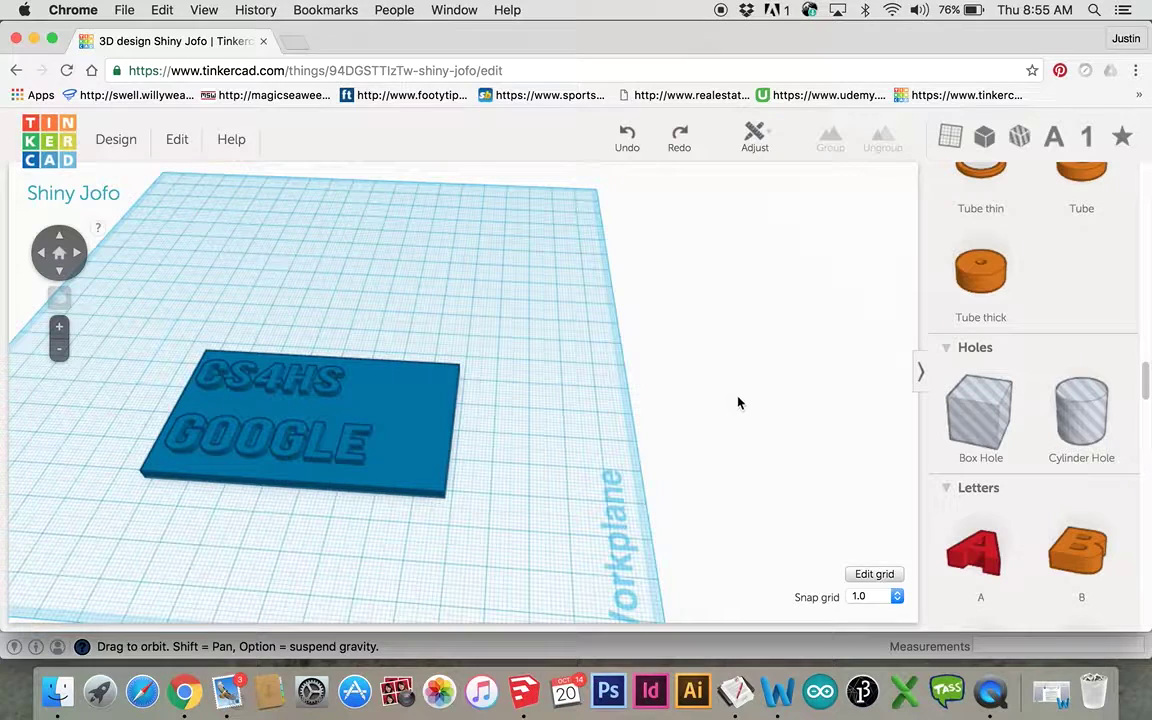
Step: Add a Box Hole 5 mm tall and move it onto the plate's top-right corner
drag(975, 408, 562, 378)
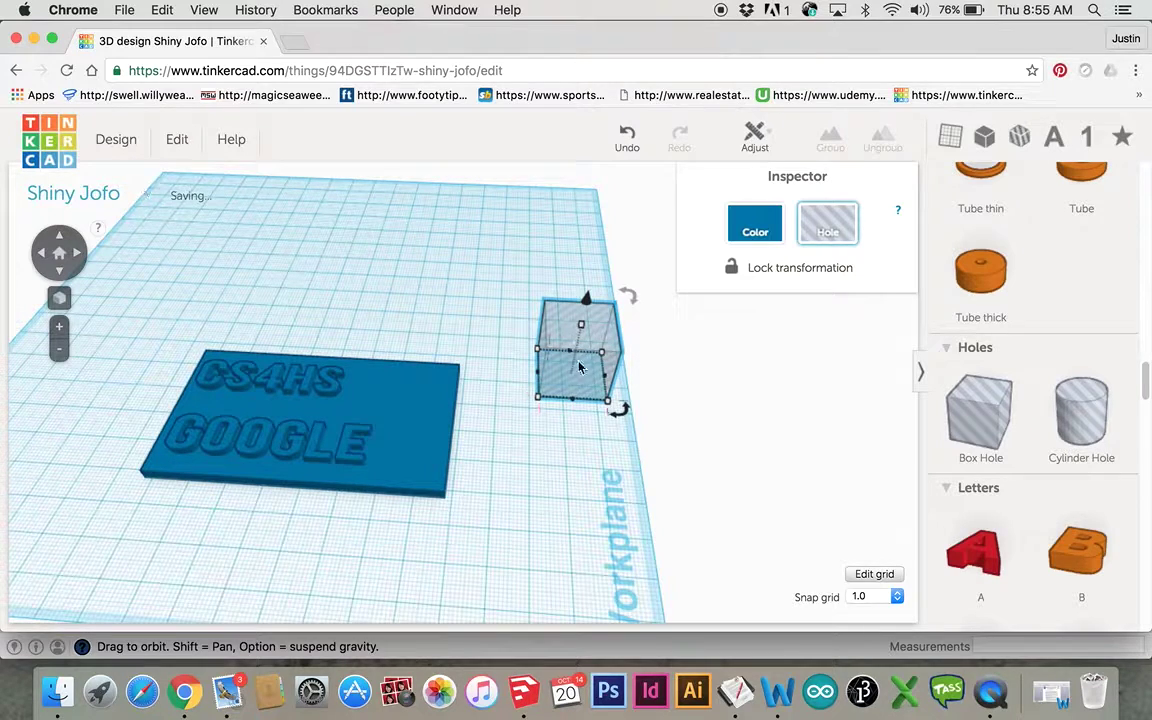
mouse_move(582, 328)
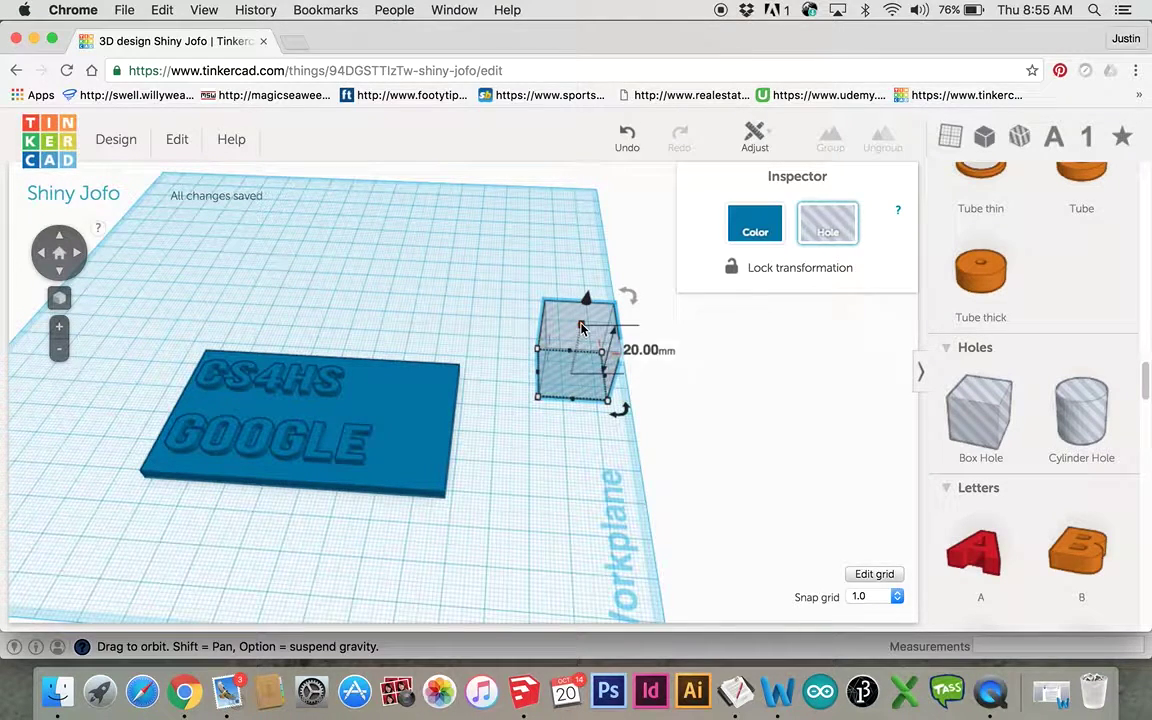
drag(582, 328, 572, 373)
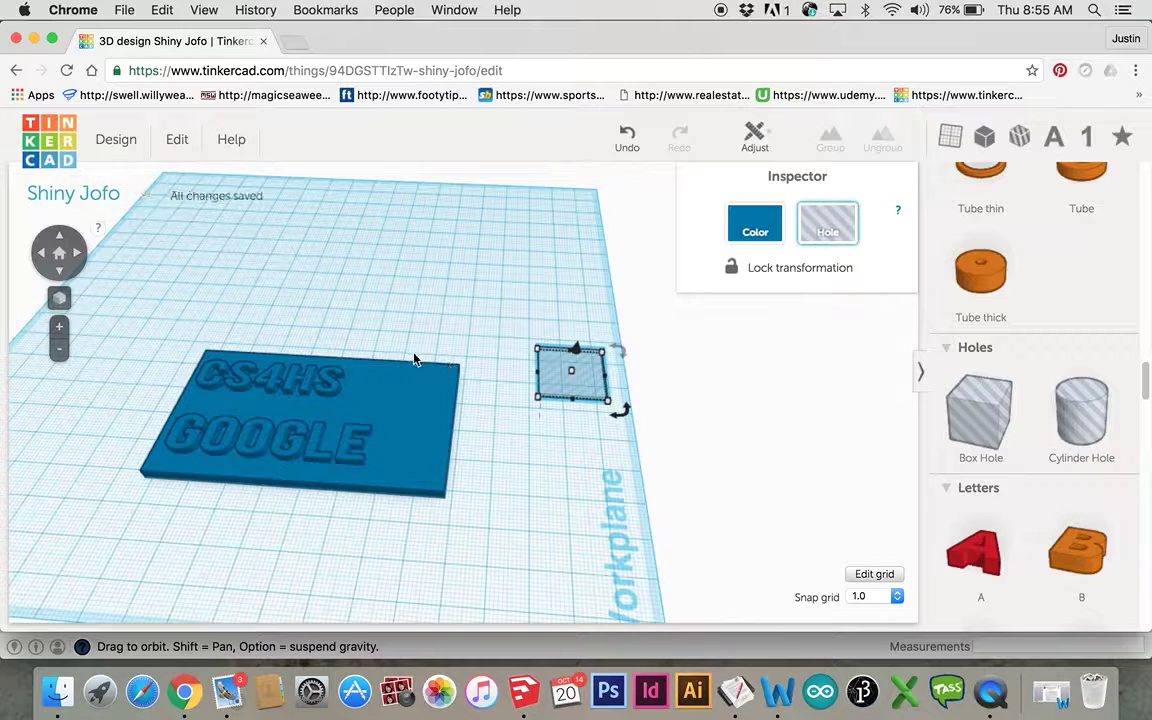
mouse_move(580, 354)
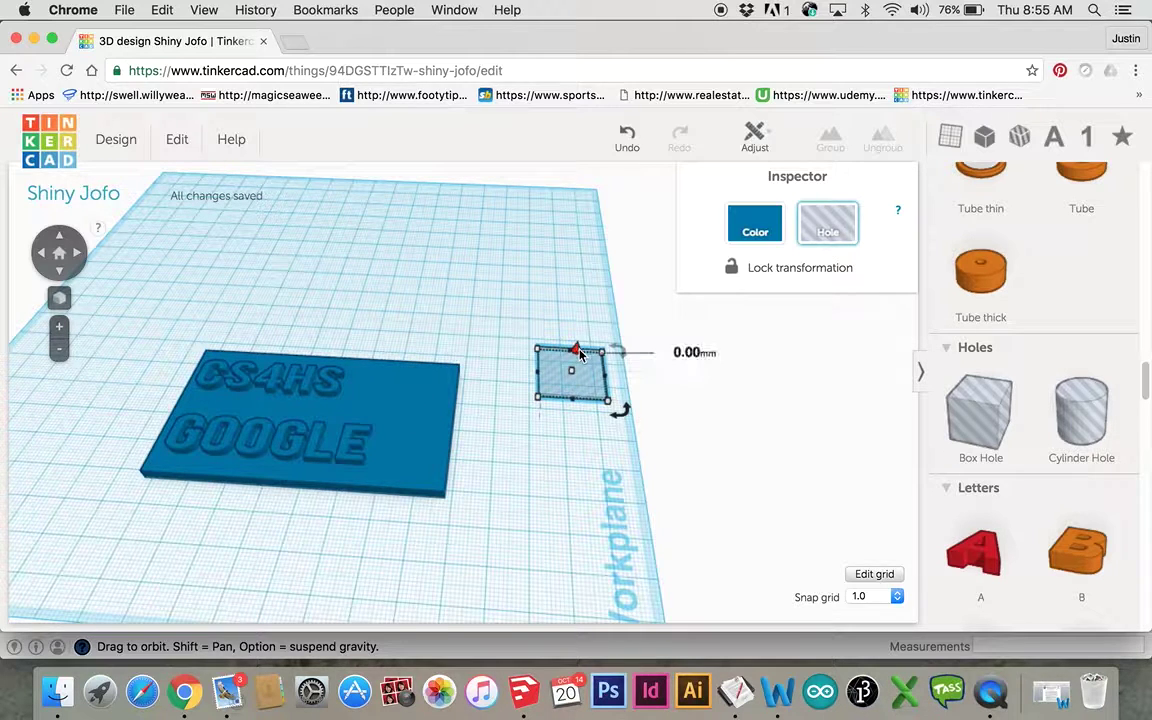
drag(578, 354, 579, 336)
drag(595, 382, 447, 401)
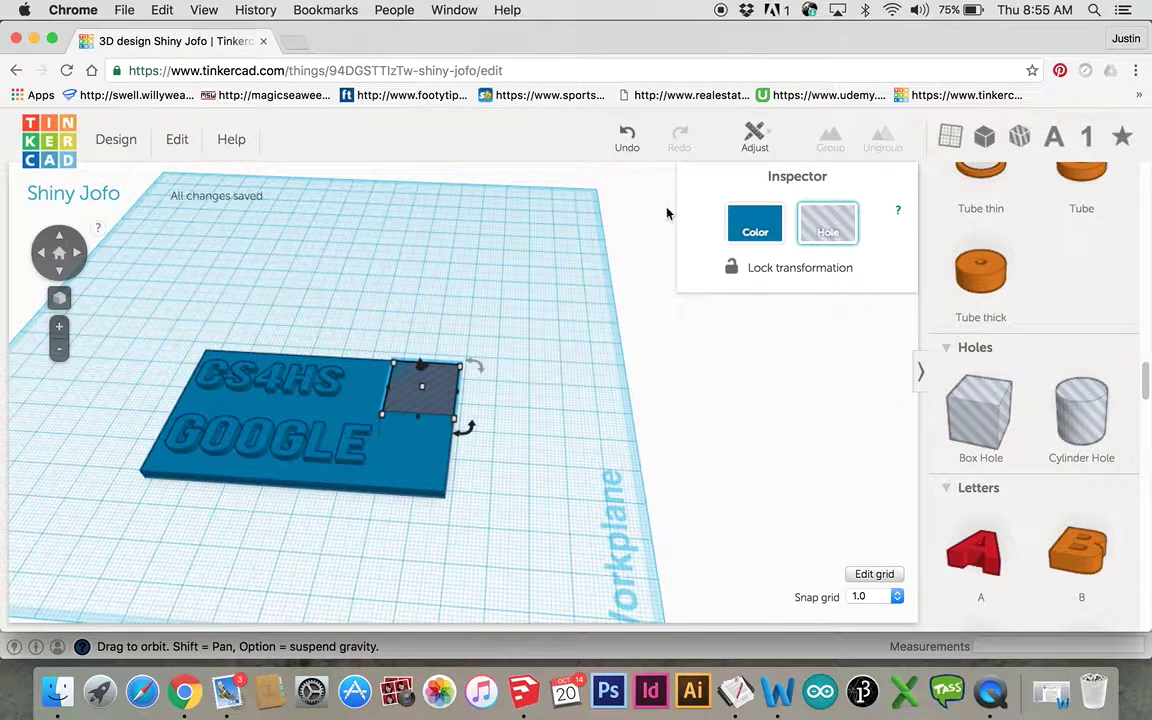
Step: Group the plate, lettering and box hole so the hole cuts the corner
drag(154, 320, 530, 528)
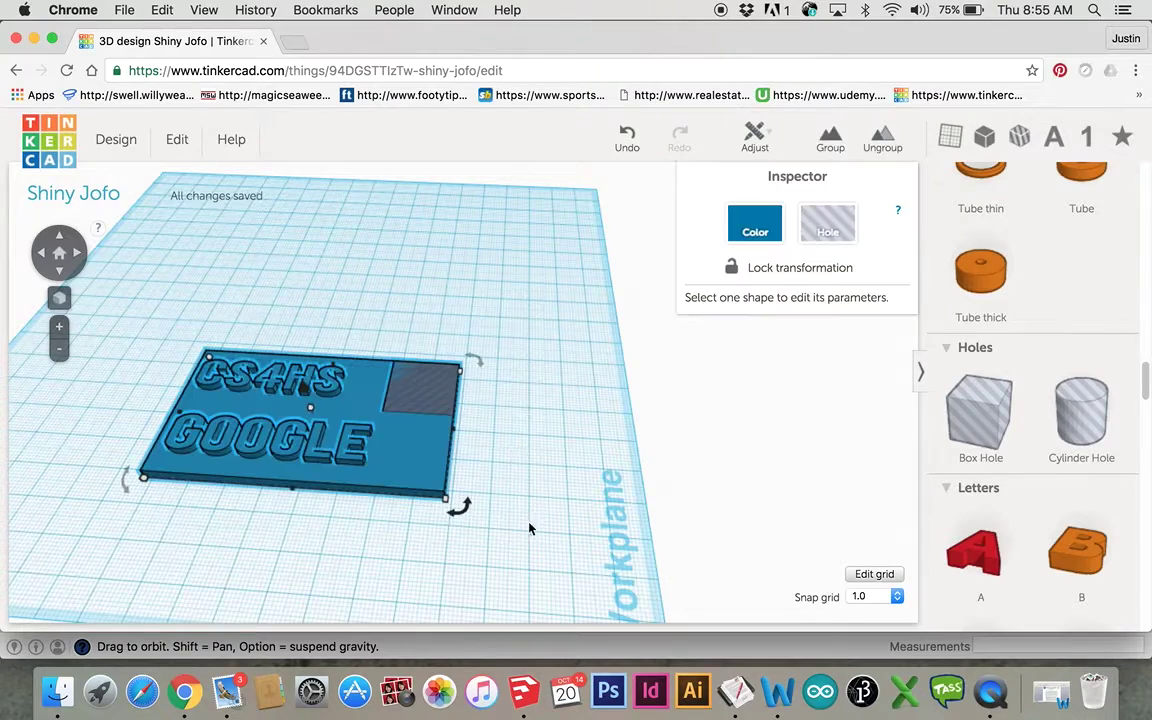
click(830, 140)
click(540, 430)
right_drag(540, 430, 462, 428)
scroll(360, 342, down, 5)
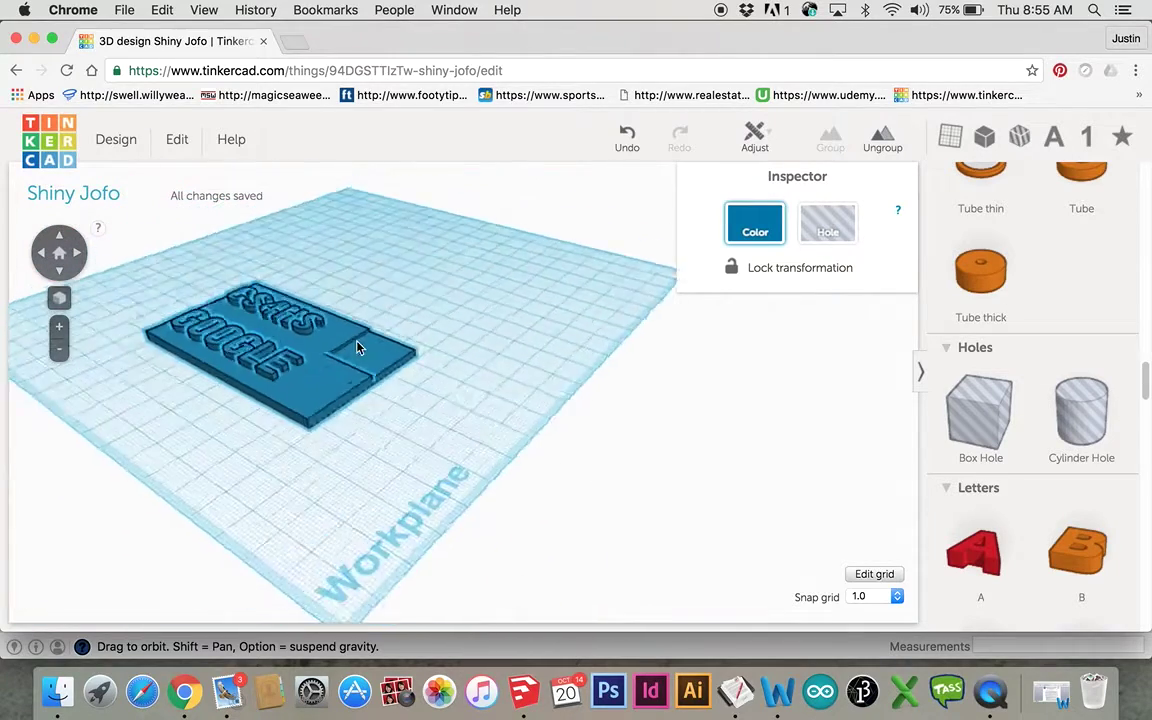
right_drag(360, 342, 352, 336)
click(355, 338)
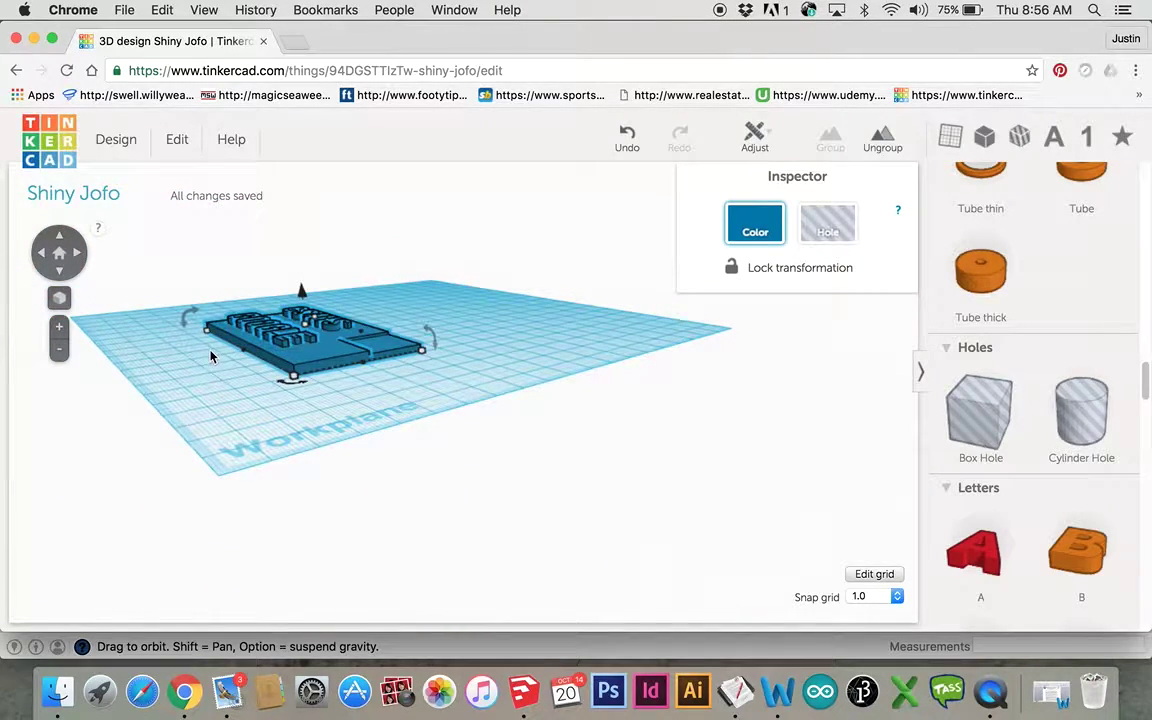
right_drag(198, 370, 496, 532)
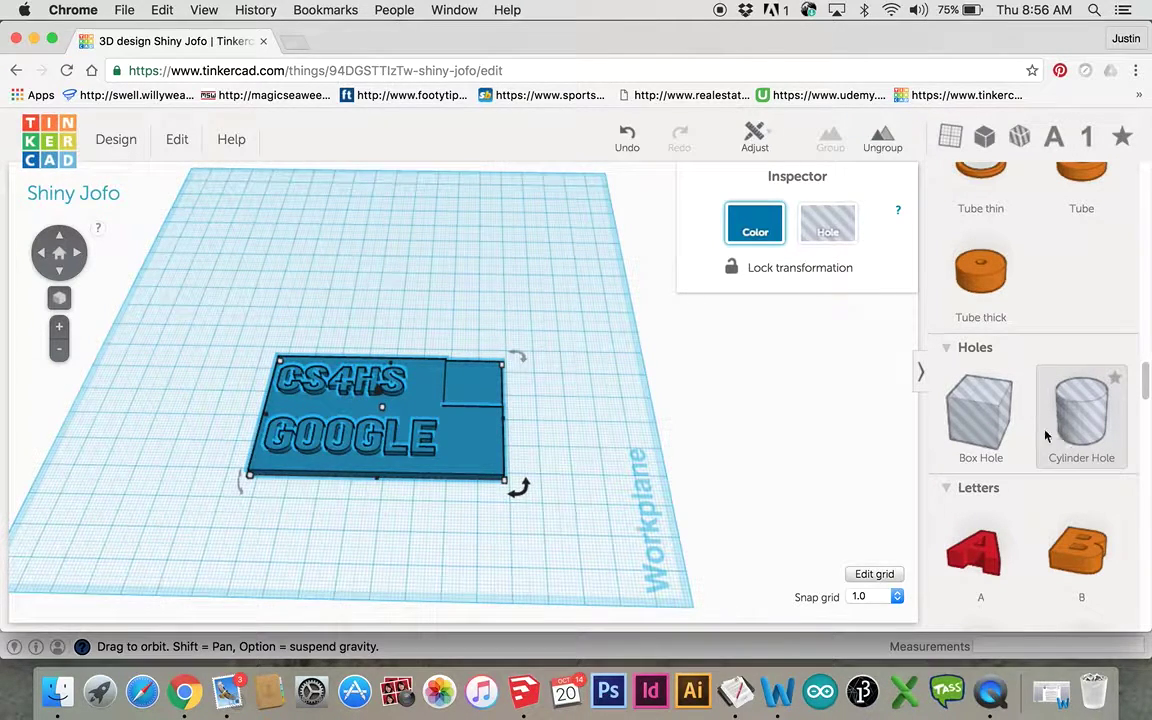
Step: Add a Cylinder Hole, shrink it to about 6 by 5 mm and lower its height
drag(1045, 435, 670, 427)
click(595, 383)
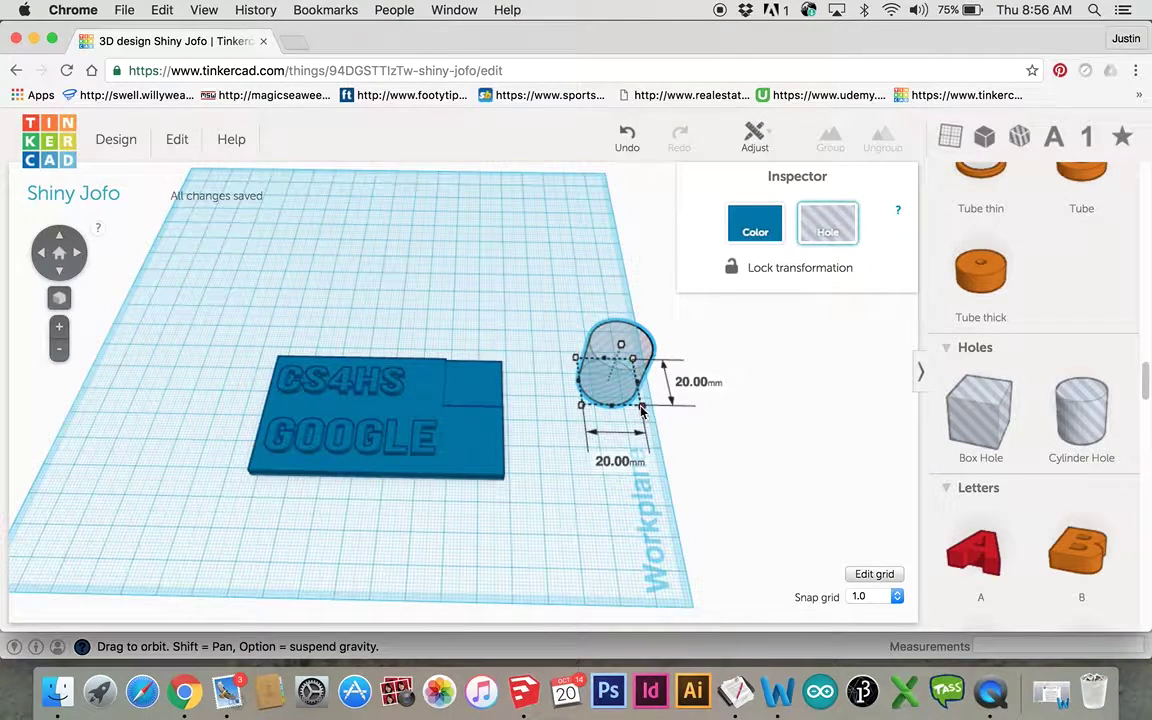
drag(641, 403, 595, 374)
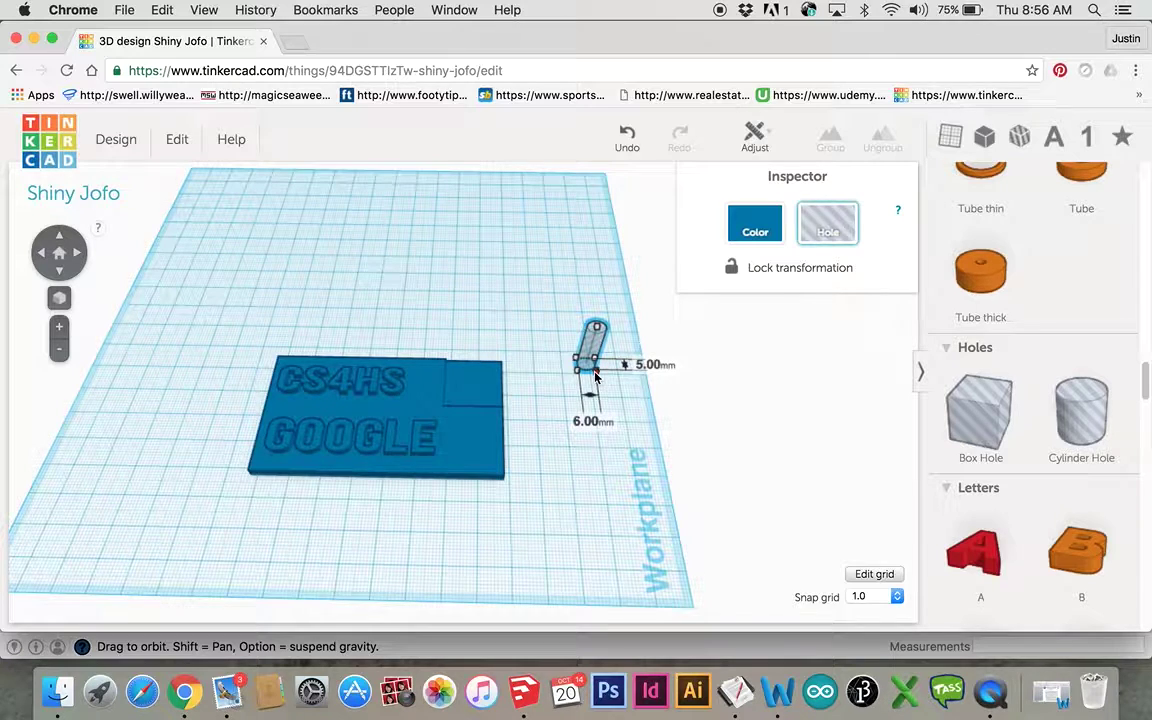
drag(595, 375, 594, 373)
mouse_move(598, 330)
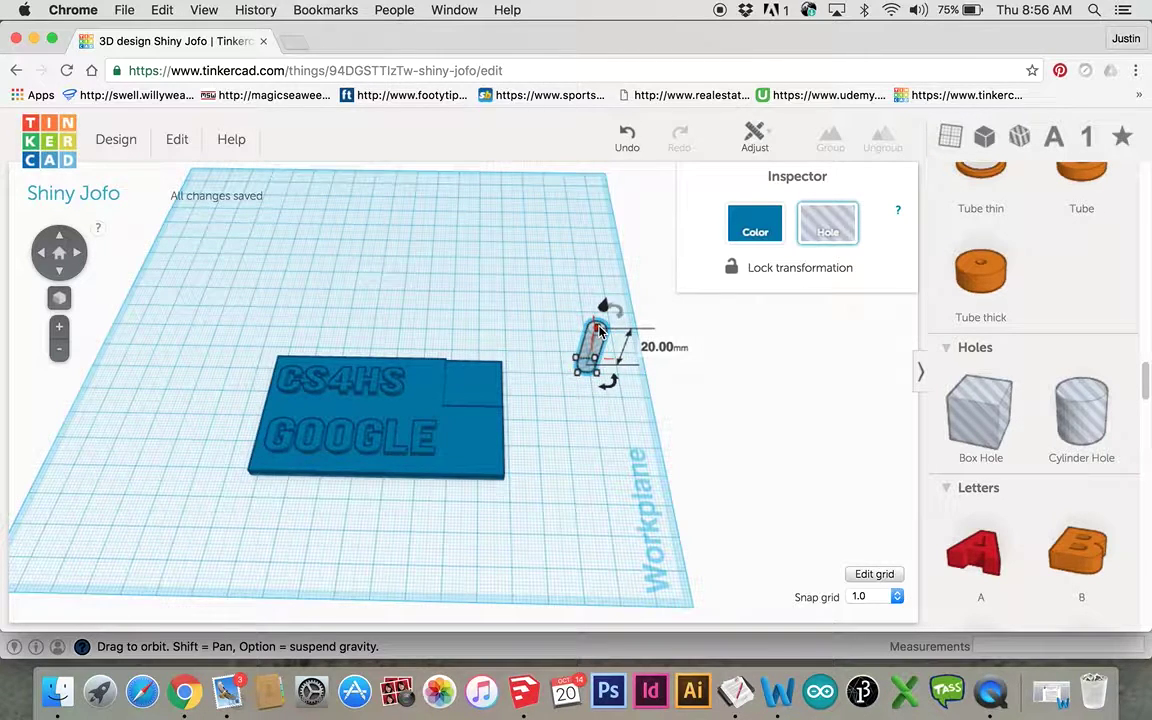
drag(598, 331, 478, 401)
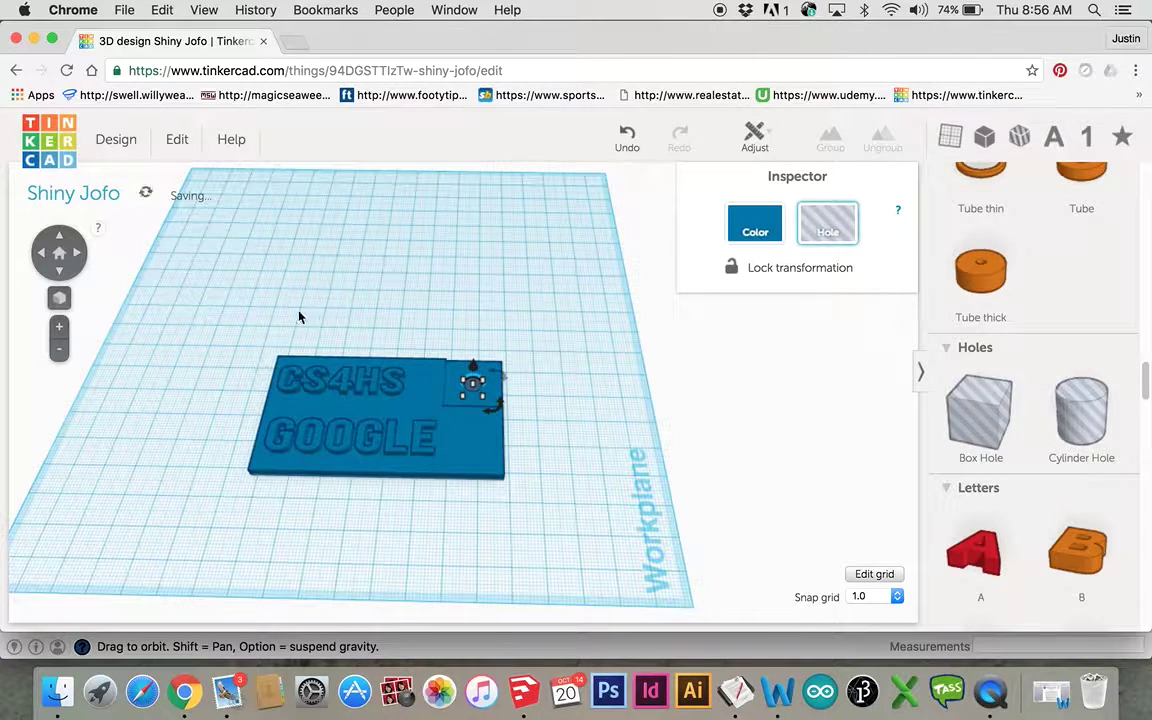
Step: Group the tag with the cylinder hole to punch the key-ring hole
drag(228, 292, 545, 487)
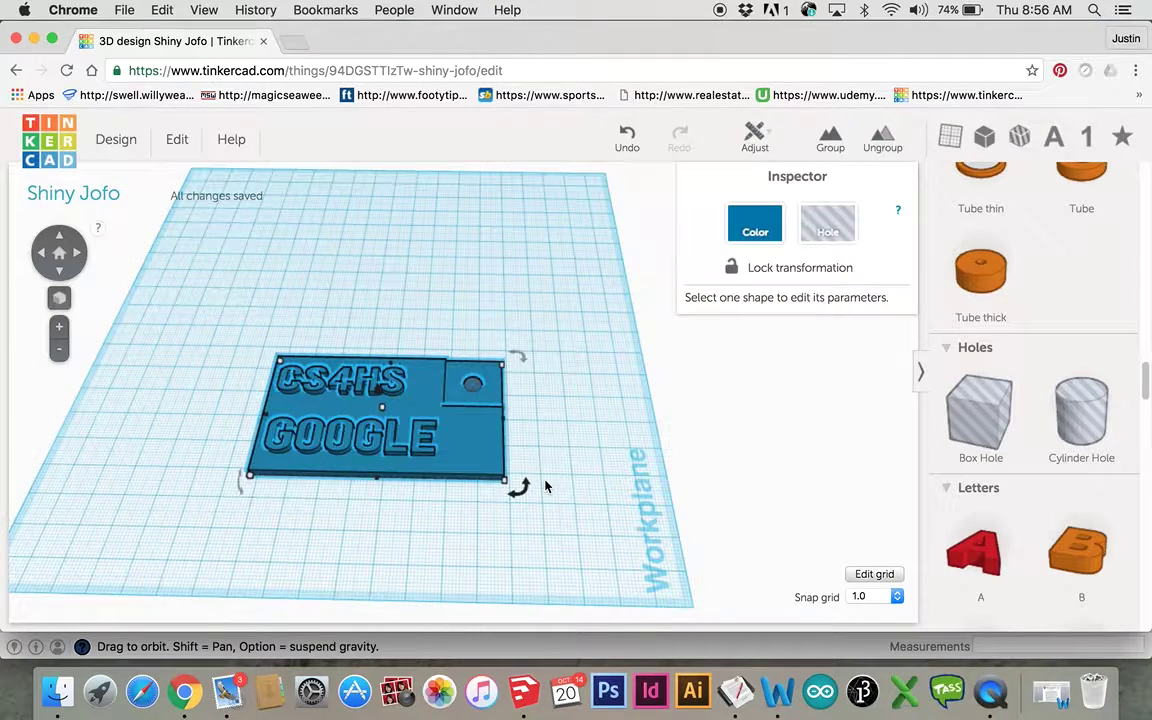
click(829, 141)
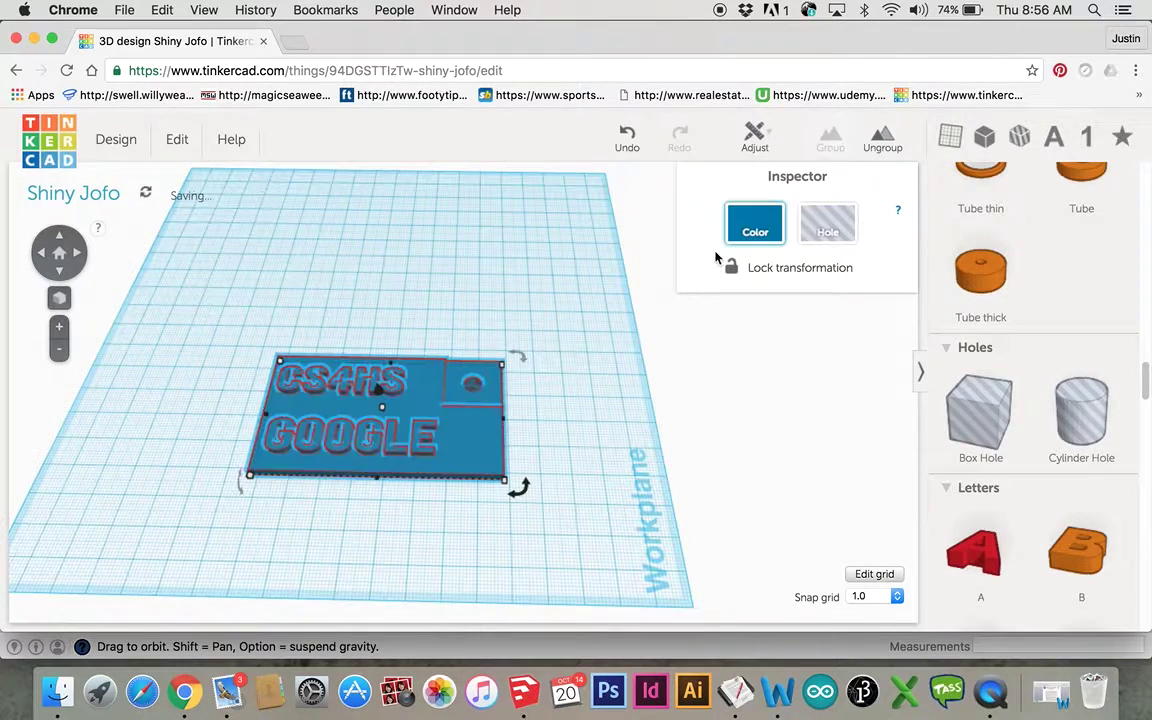
click(588, 376)
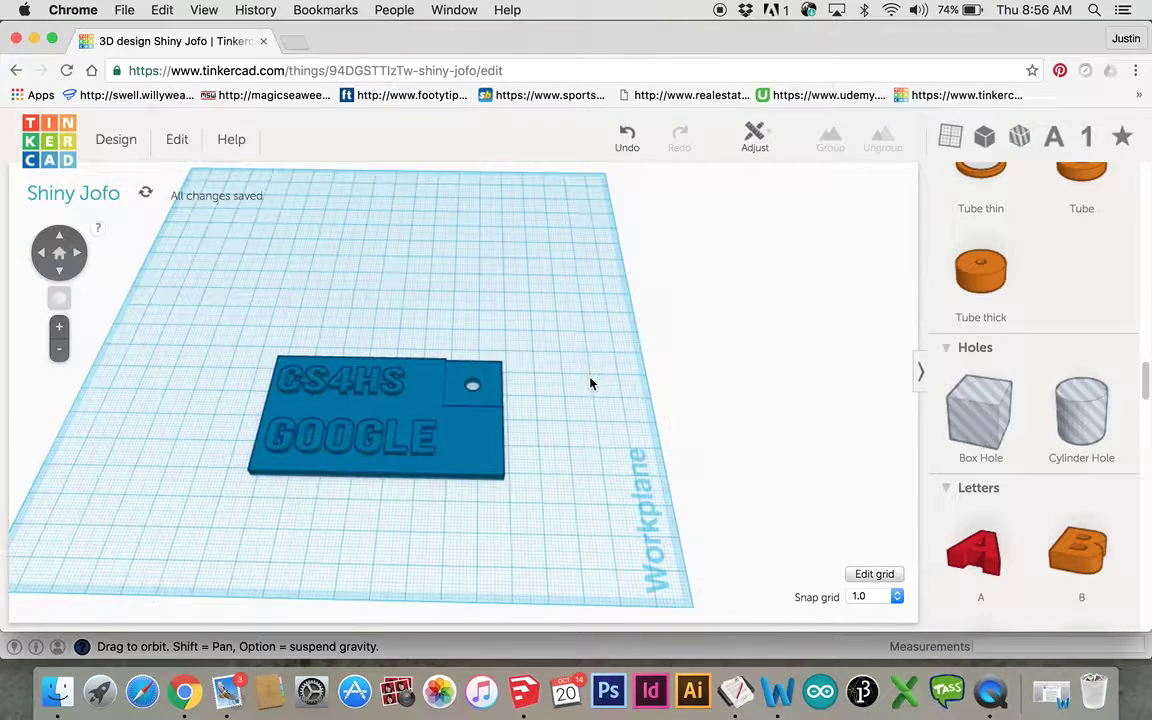
right_drag(590, 383, 618, 415)
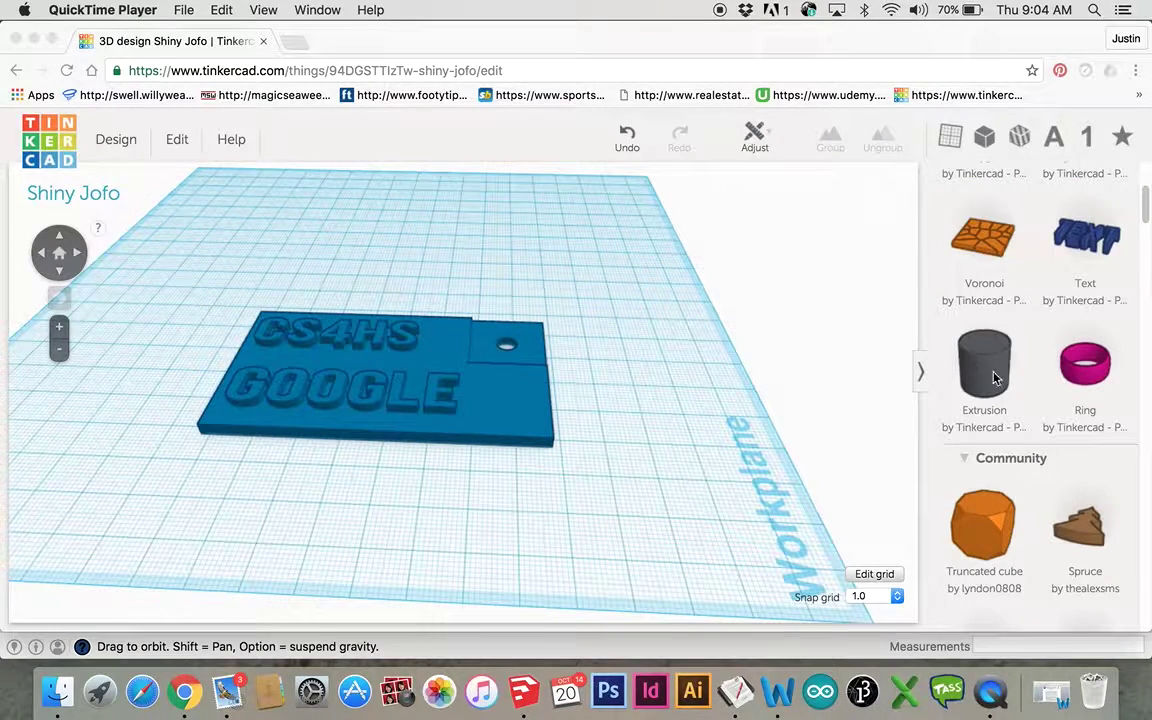
scroll(995, 377, up, 1)
scroll(1010, 389, down, 1)
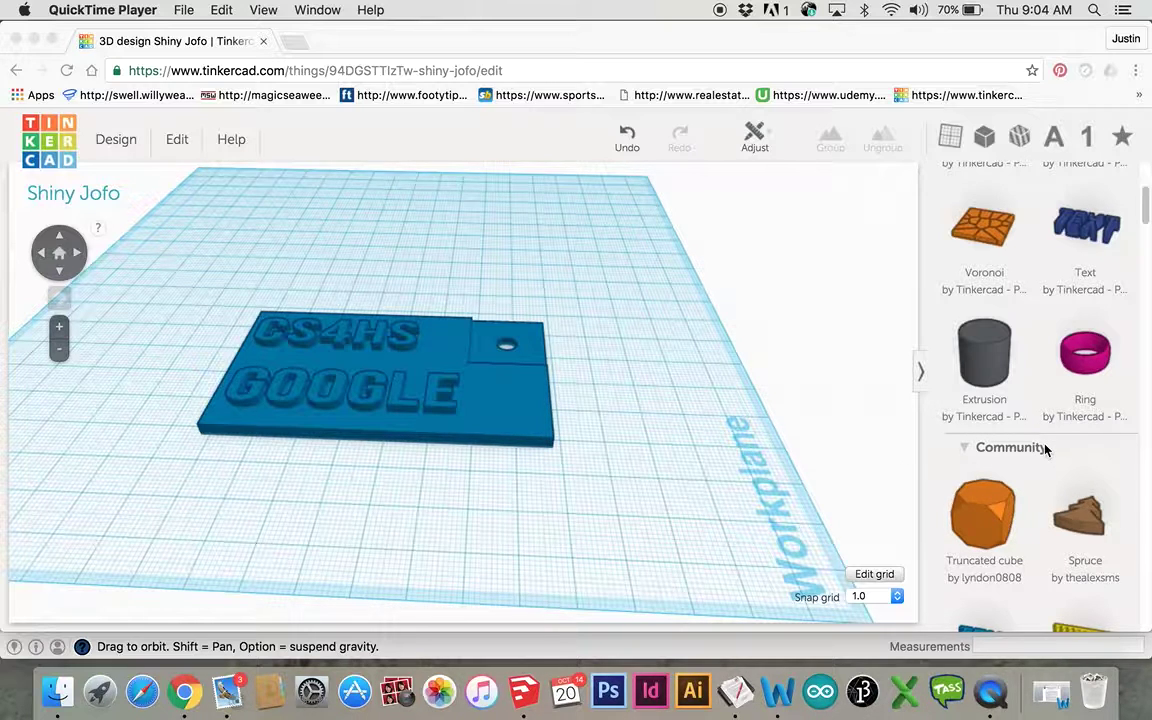
scroll(1045, 449, down, 5)
scroll(1045, 449, up, 7)
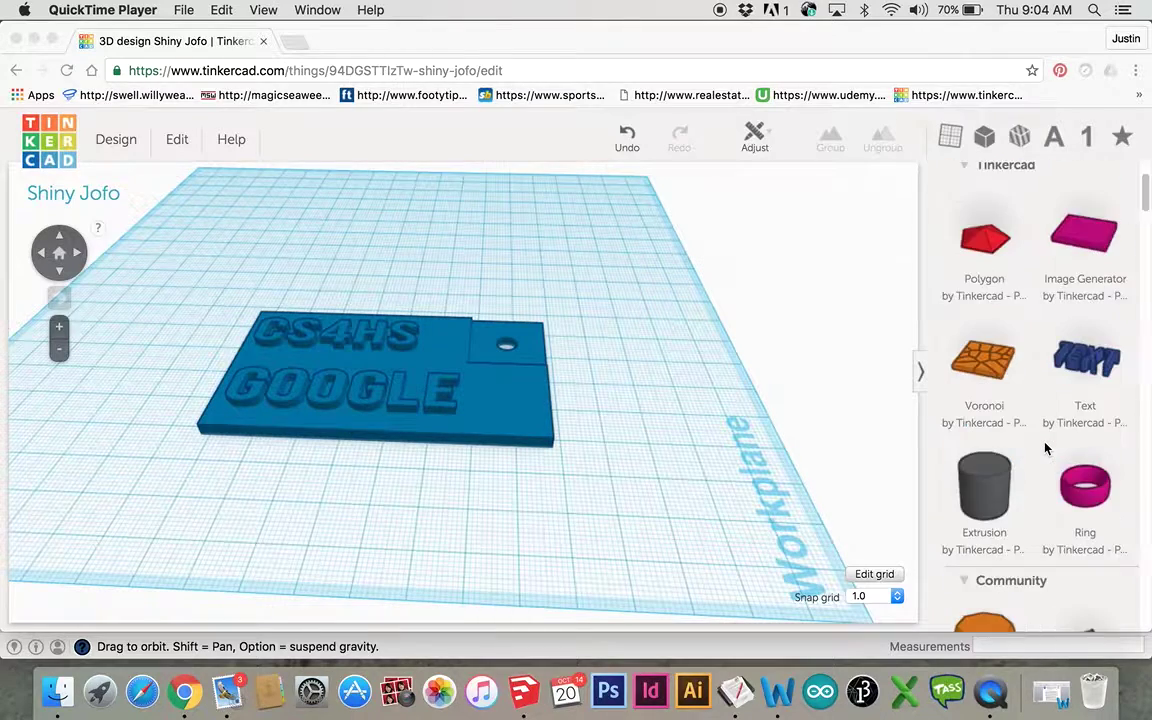
scroll(1045, 449, up, 2)
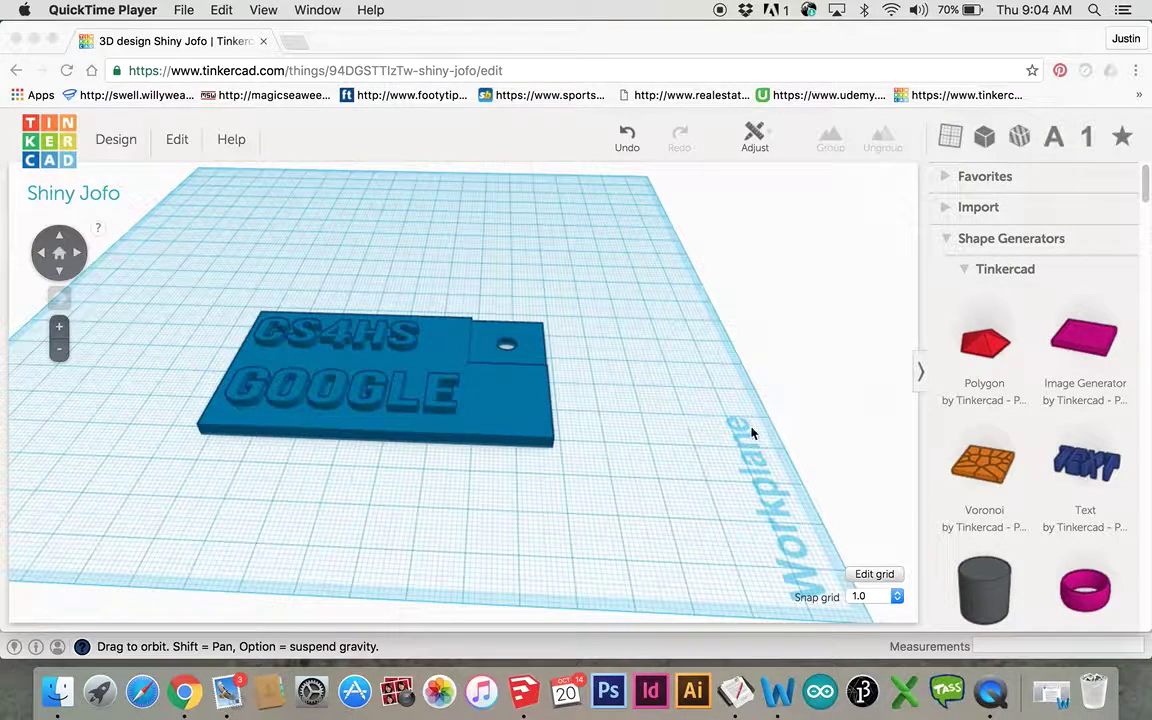